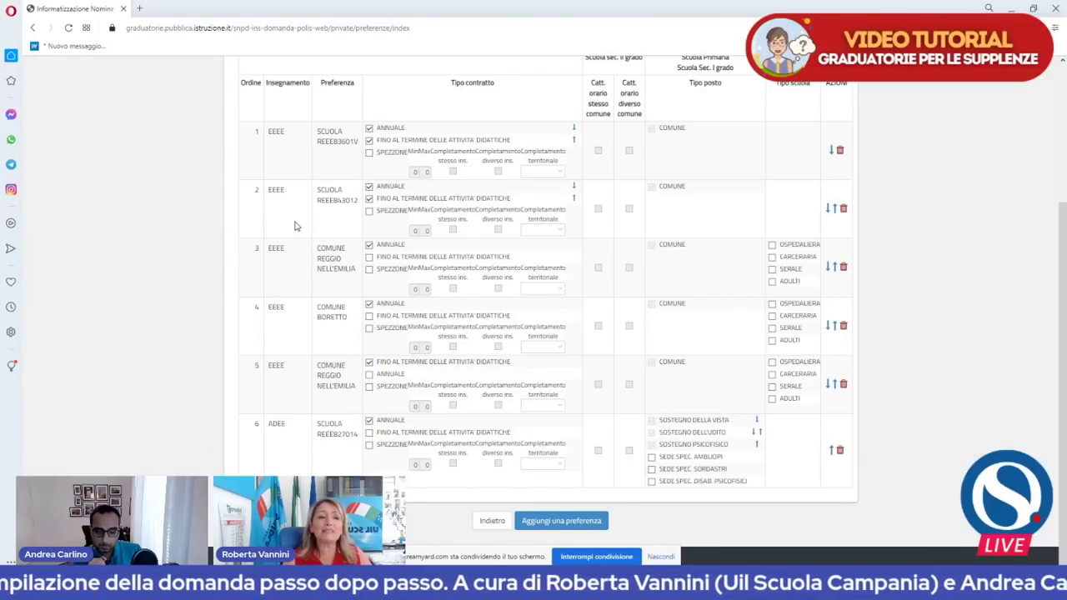
# - Add a preference for EEIL - INSEGNAMENTO SCUOLA PRIMARIA (LINGUA INGLESE) with preference type DISTRETTO and district DISTRETTO 010
pyautogui.scroll(1, 294, 226)
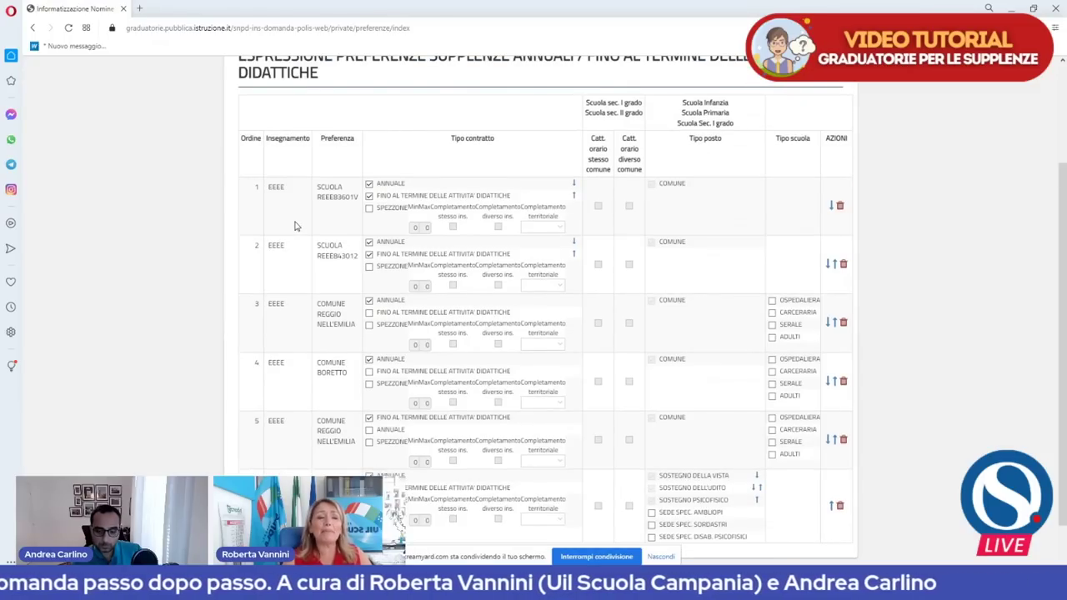
pyautogui.scroll(-1, 294, 226)
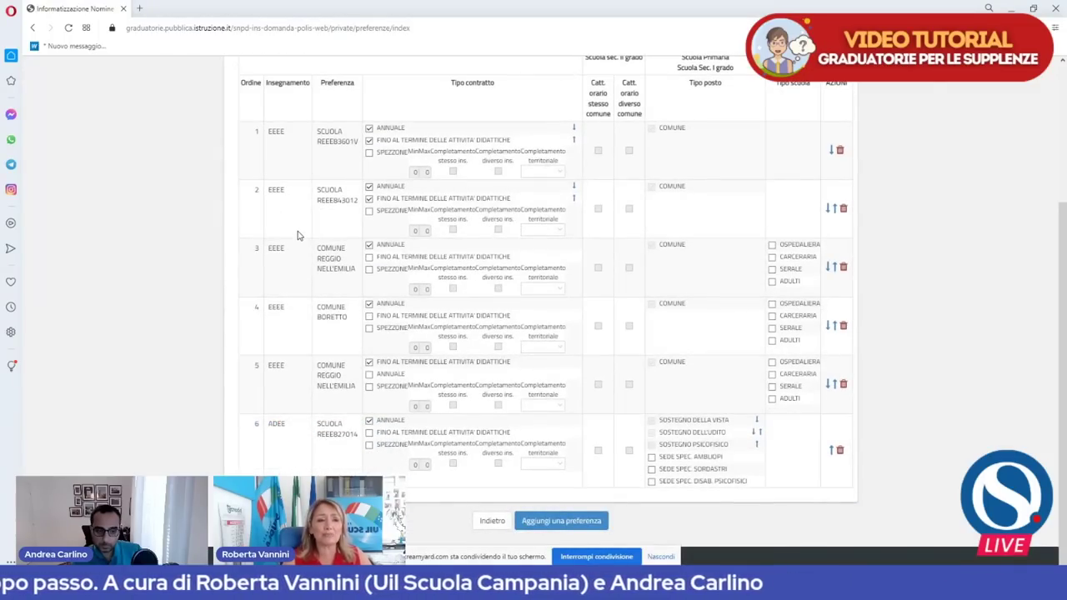
pyautogui.click(566, 524)
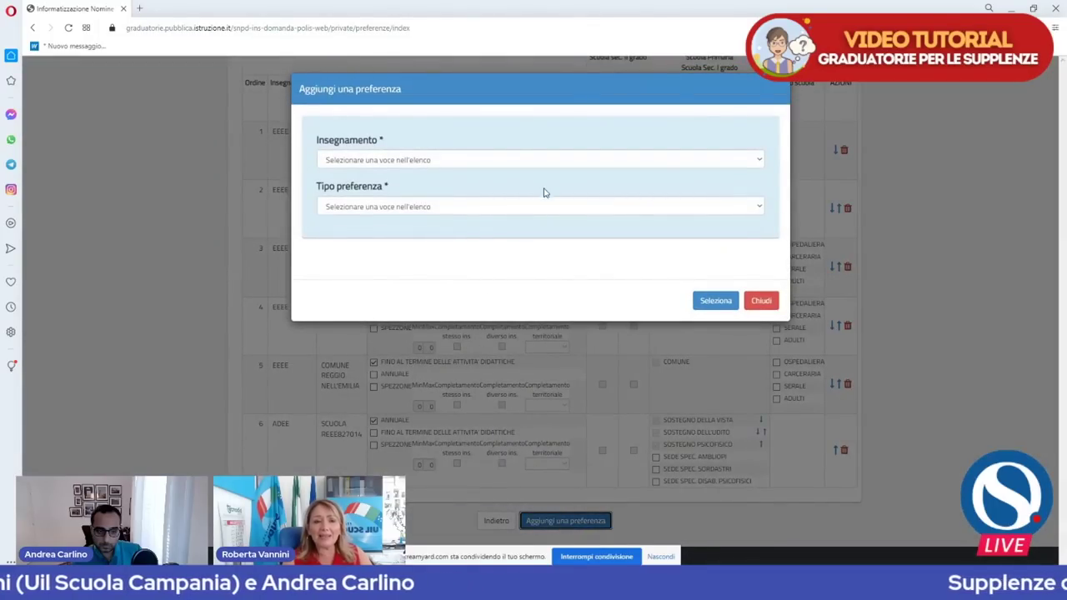
pyautogui.click(542, 160)
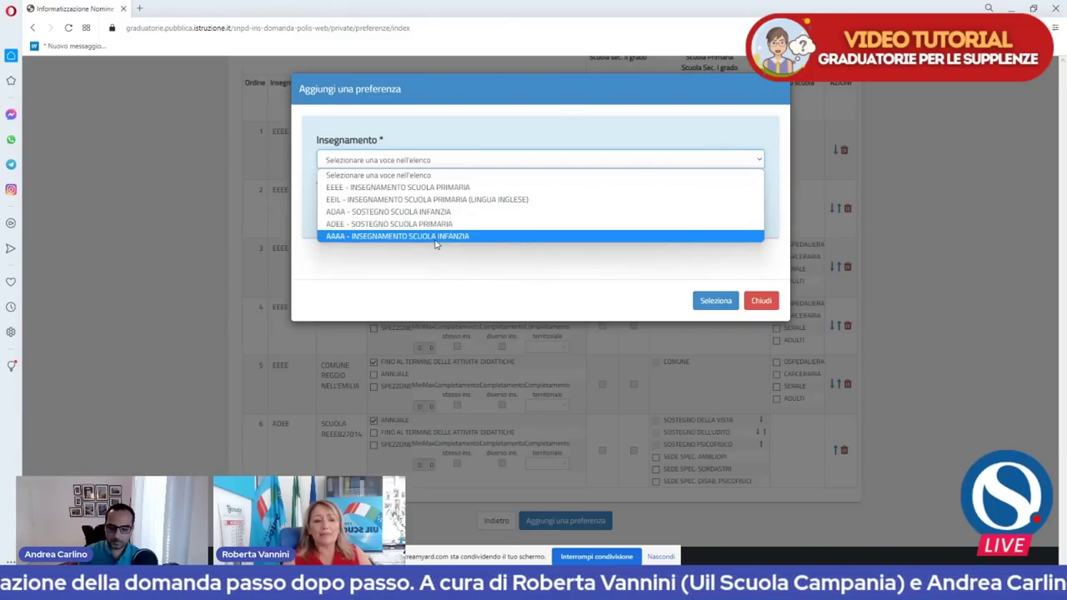
pyautogui.click(378, 201)
pyautogui.click(444, 206)
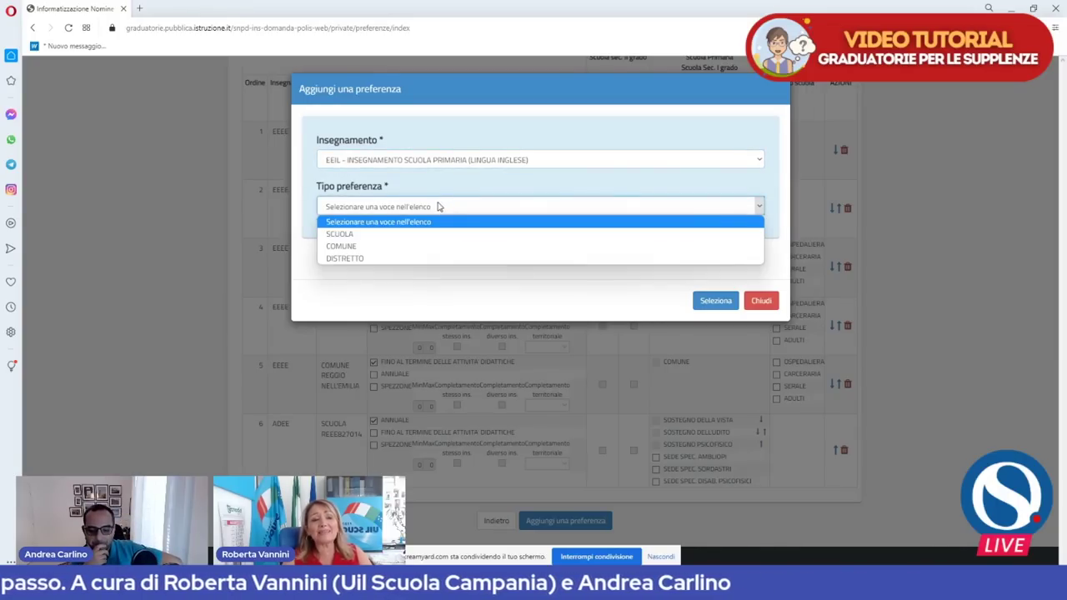
pyautogui.click(357, 259)
pyautogui.click(372, 252)
pyautogui.click(363, 292)
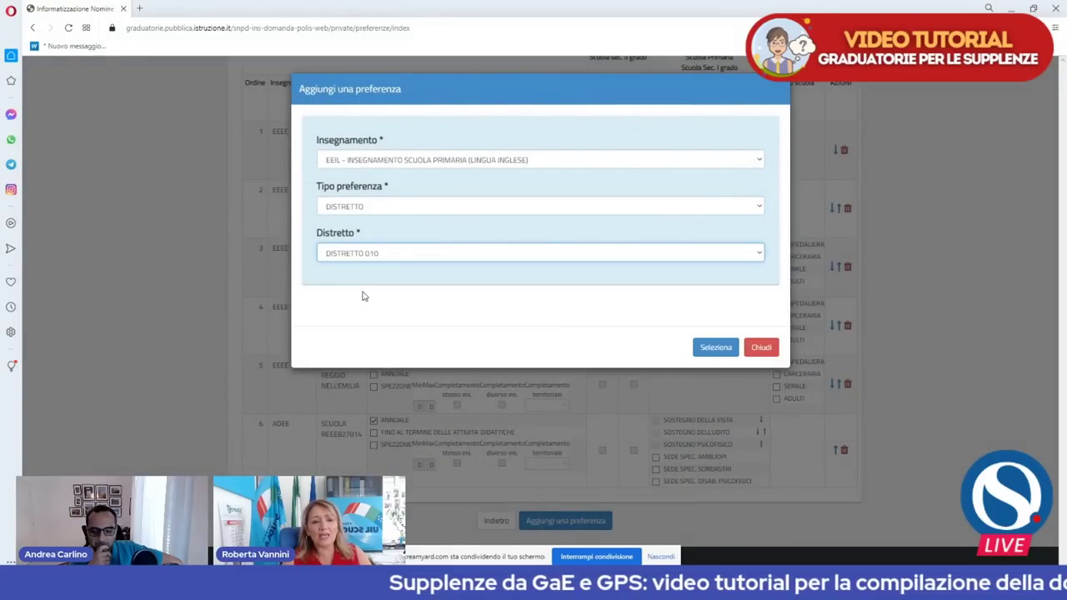
pyautogui.click(706, 348)
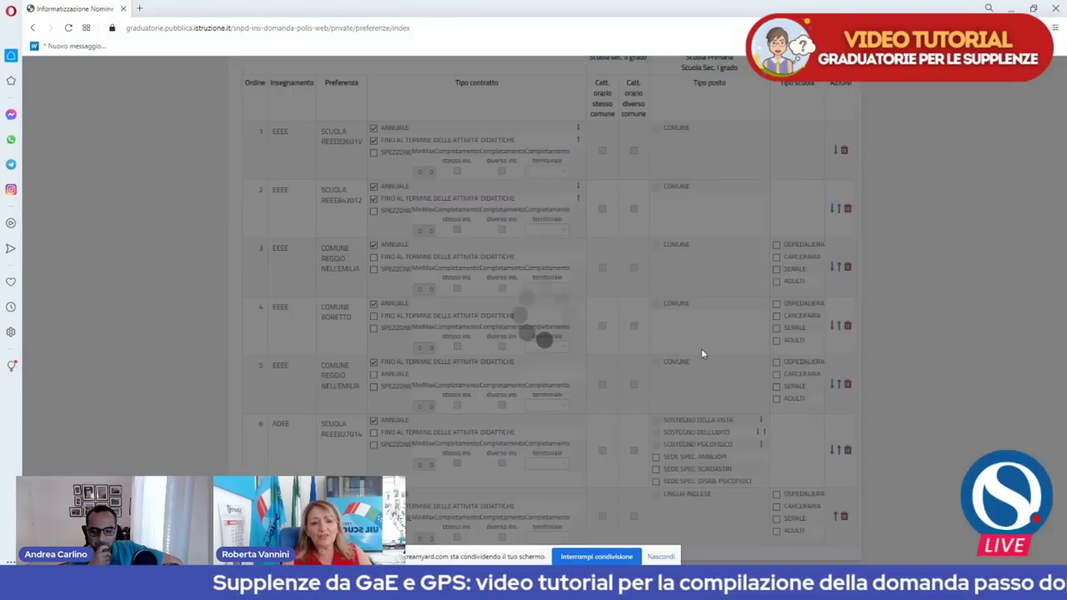
# - Add the contract type FINO AL TERMINE DELLE ATTIVITA' DIDATTICHE to the DISTRETTO 010 preference, and open and cancel its SPEZZONE hours settings
pyautogui.scroll(-2, 667, 400)
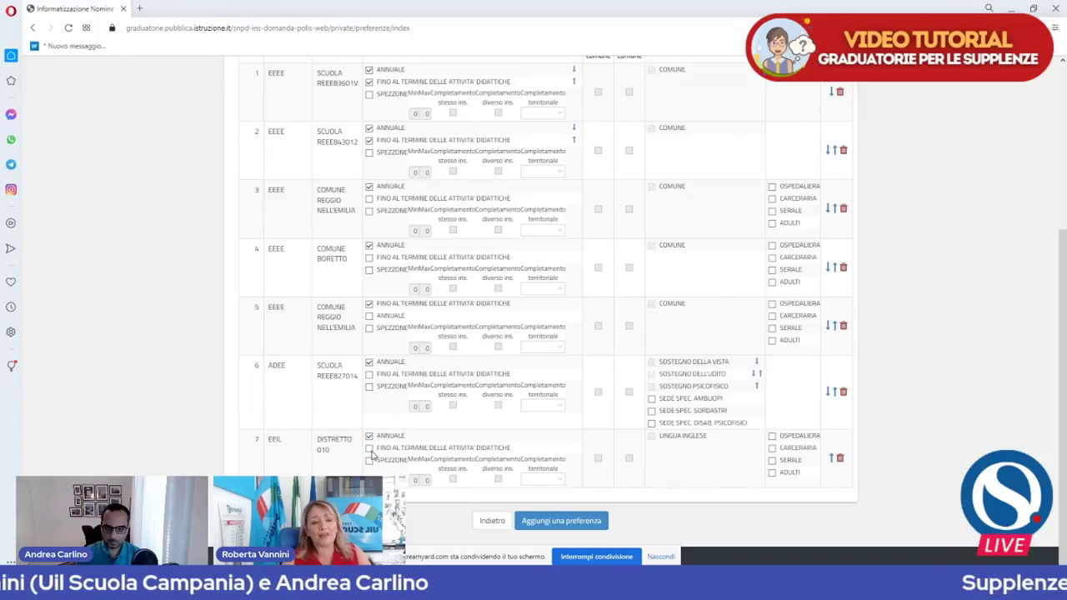
pyautogui.click(369, 448)
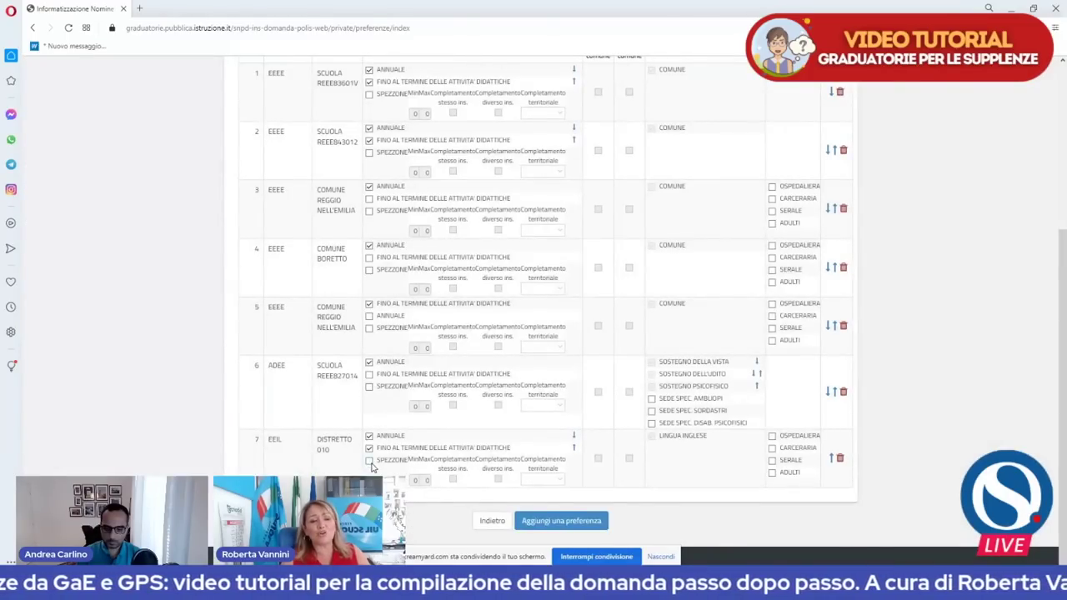
pyautogui.click(370, 460)
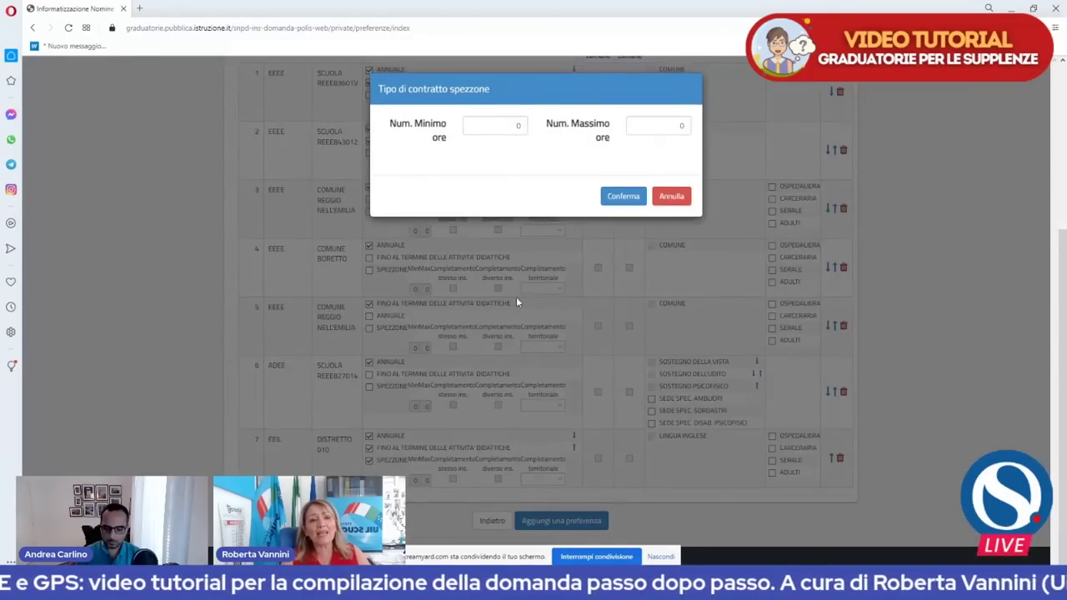
pyautogui.click(665, 197)
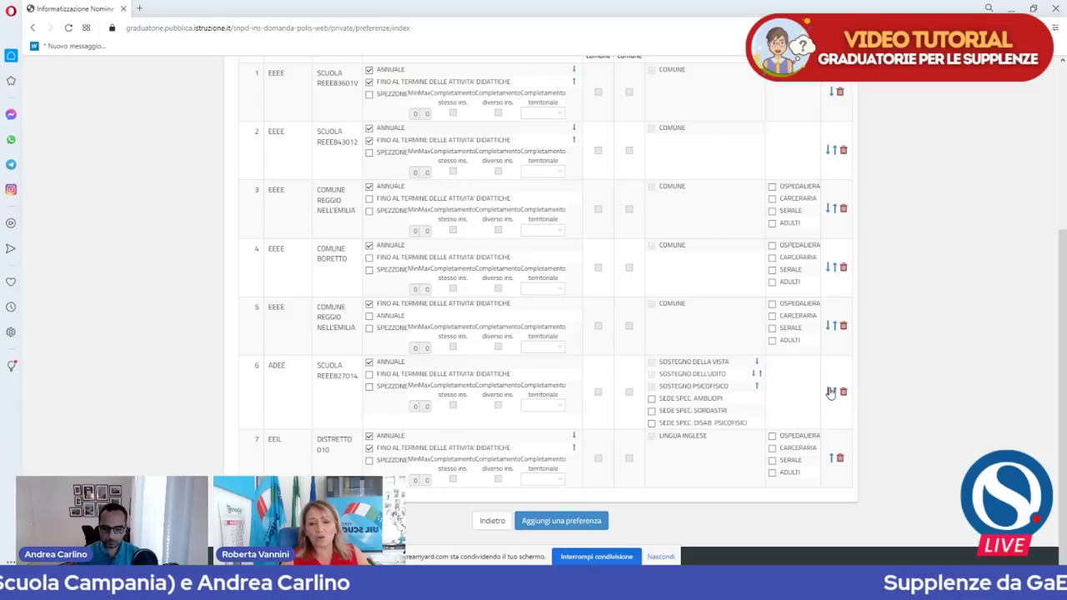
# - Return to the application overview and start a new entry in the section Precedenze di cui alla Legge 104 del 5 febbraio 1992
pyautogui.click(490, 521)
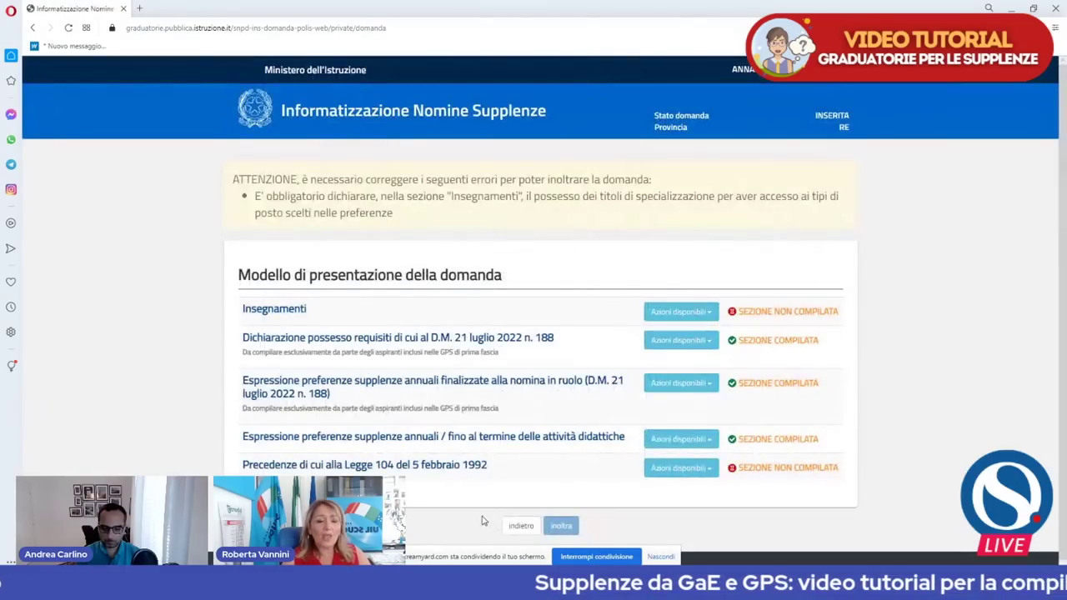
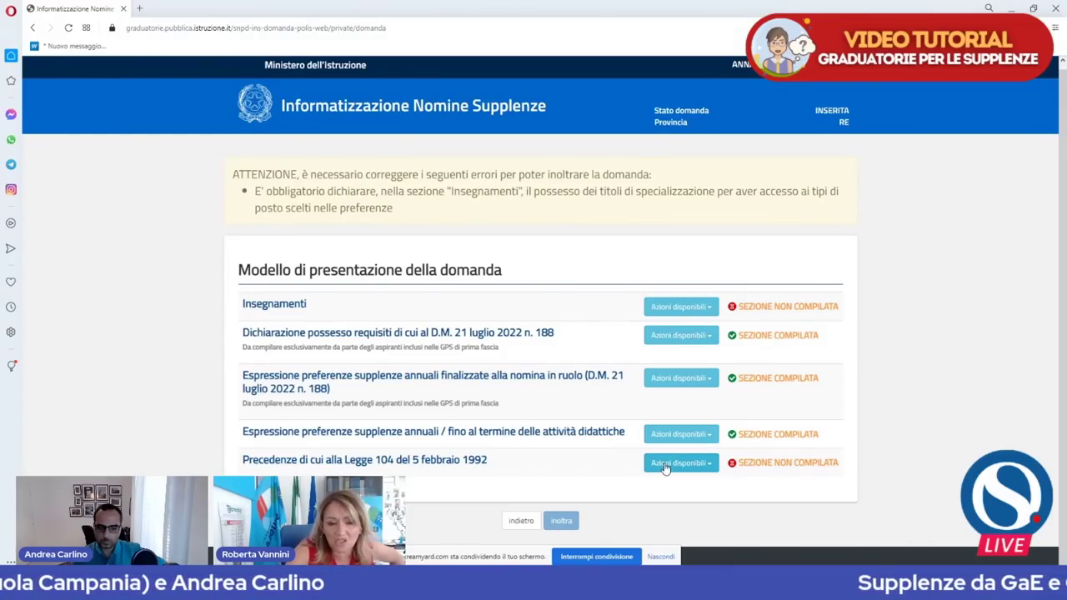
pyautogui.click(665, 468)
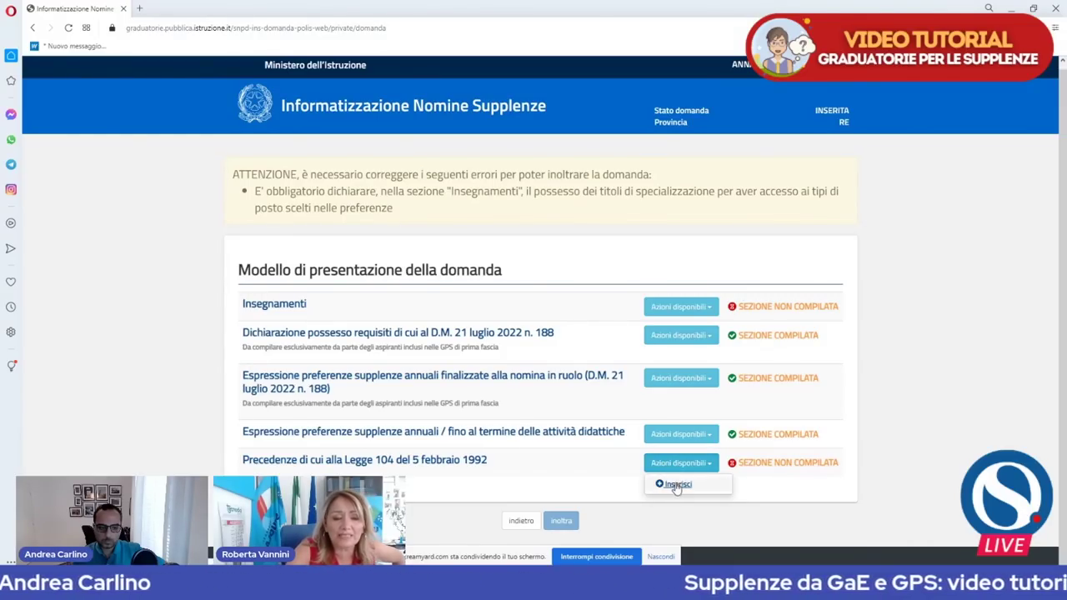
pyautogui.click(676, 487)
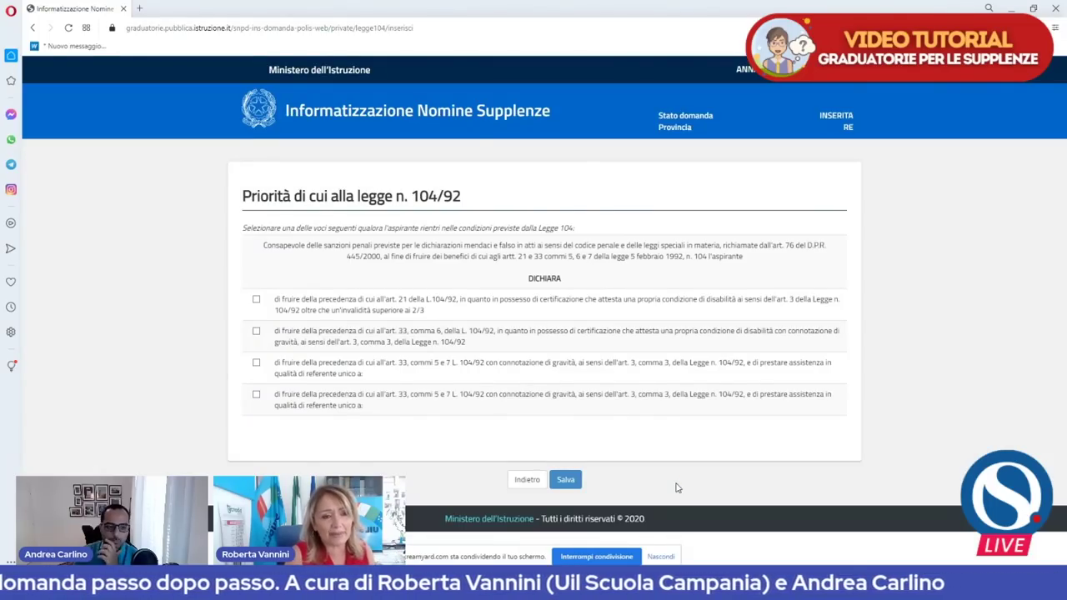
# - Try the Law 104/92 declarations for the applicant's own disability: art. 21 first, and finally art. 33, comma 6
pyautogui.click(256, 301)
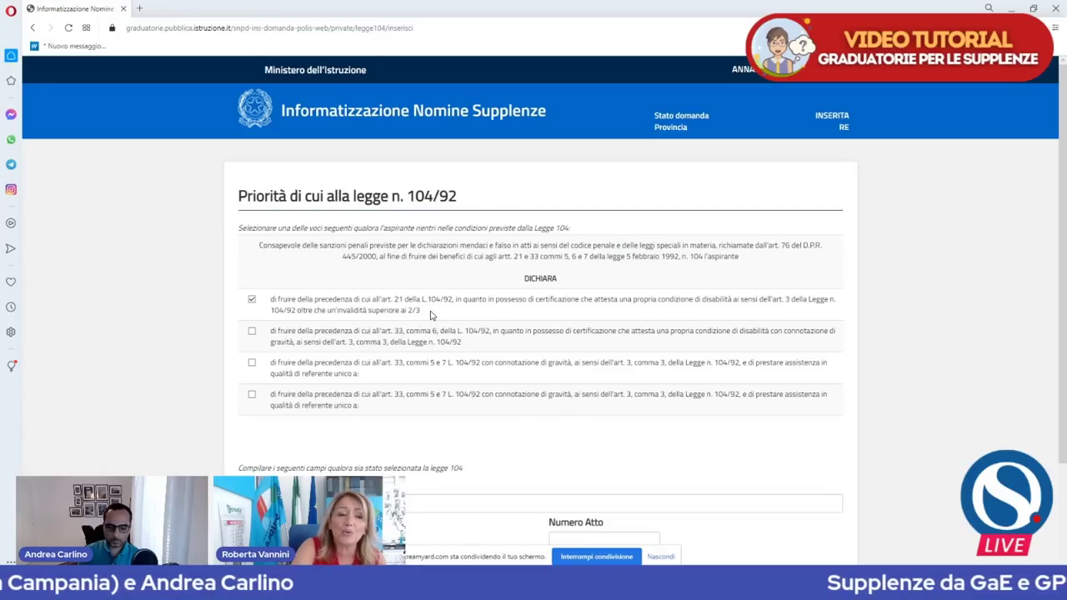
pyautogui.click(252, 302)
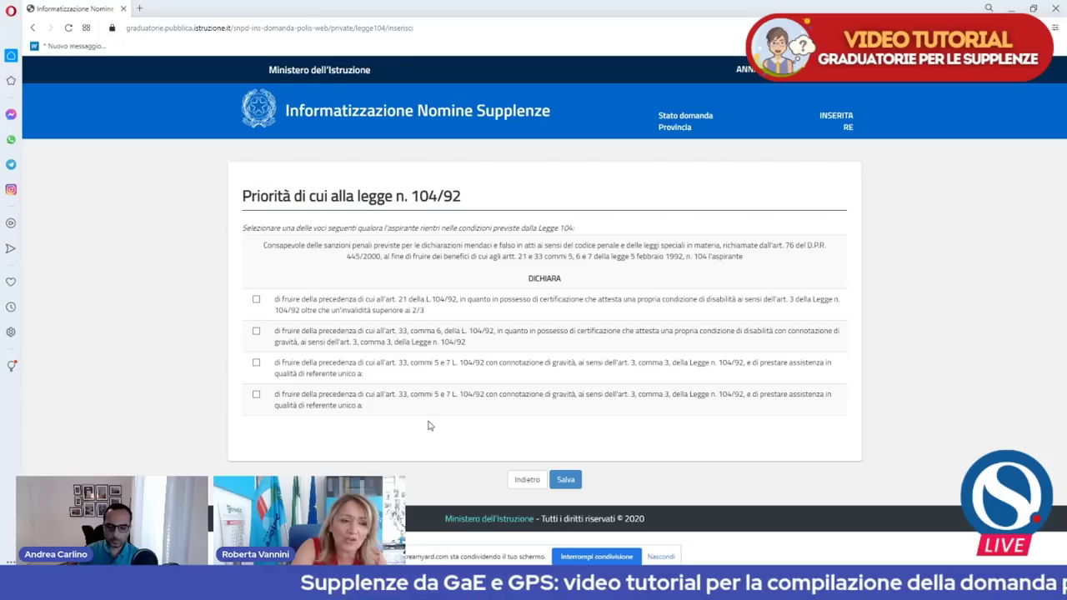
pyautogui.click(256, 299)
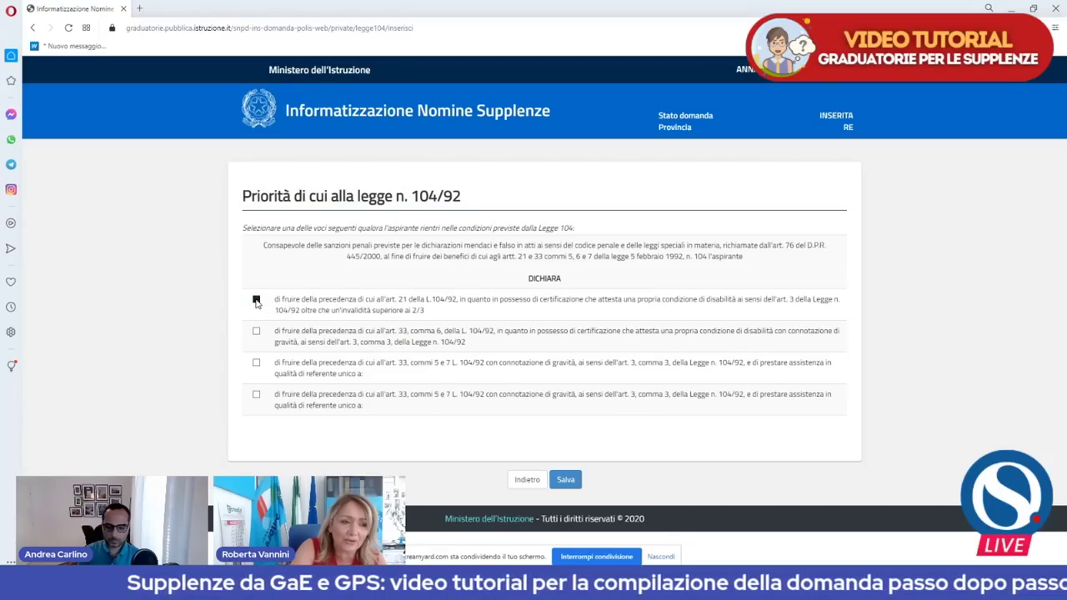
pyautogui.scroll(-1, 271, 308)
pyautogui.scroll(-2, 277, 314)
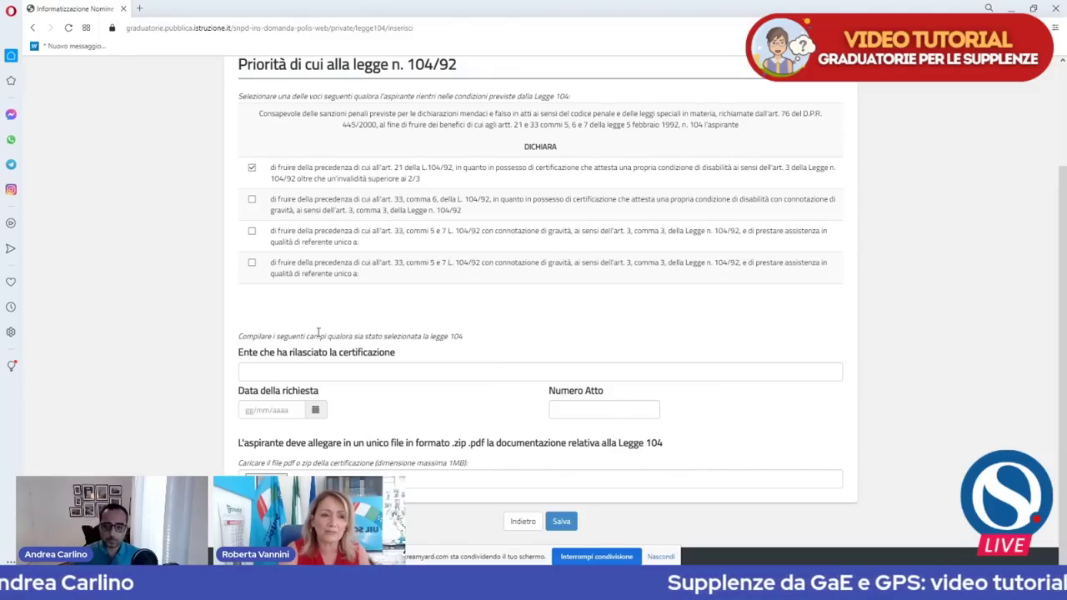
pyautogui.click(252, 200)
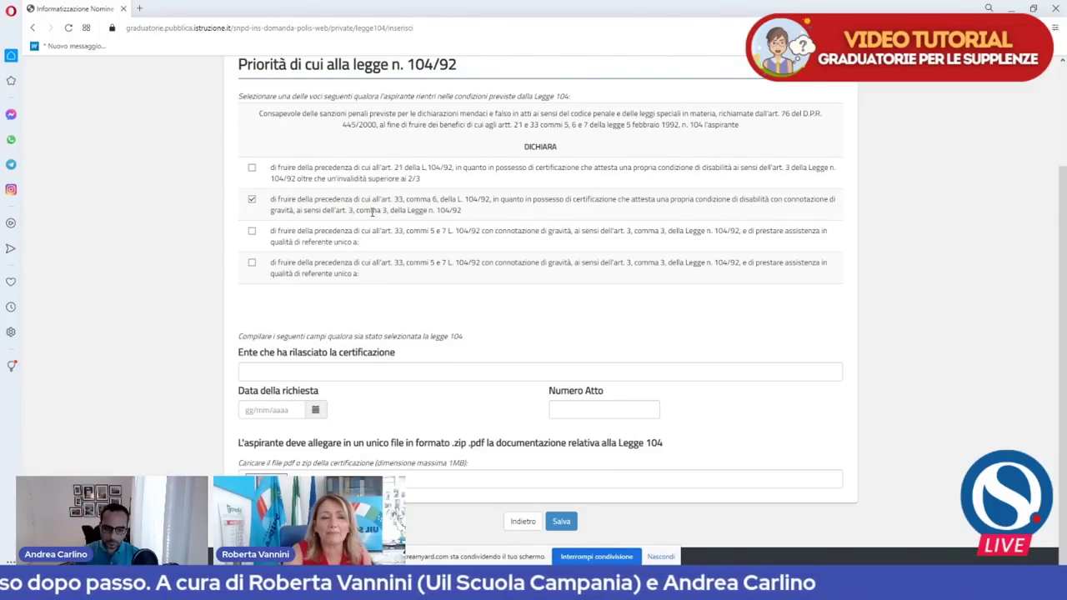
# - Try the art. 33, commi 5 e 7 declaration for assisting a Figlio/a, and look through the list of residence municipalities
pyautogui.click(251, 233)
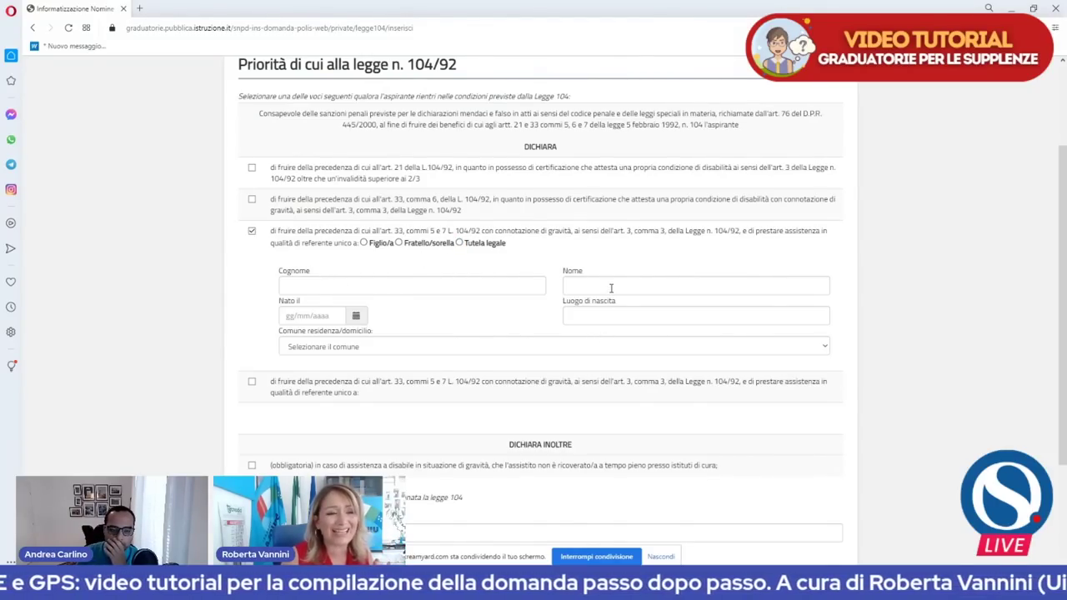
pyautogui.click(364, 242)
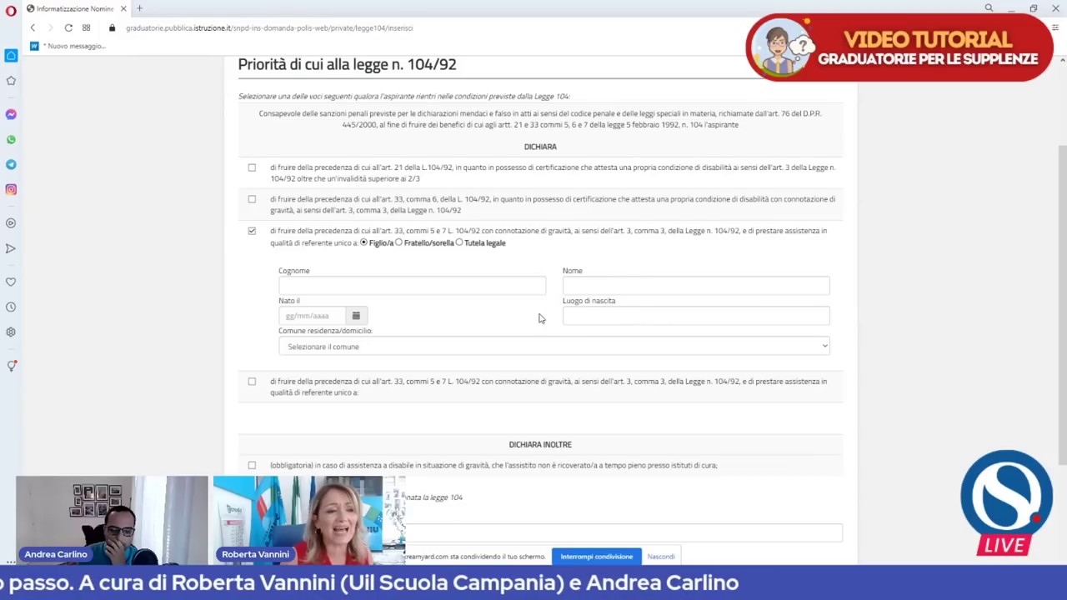
pyautogui.click(318, 351)
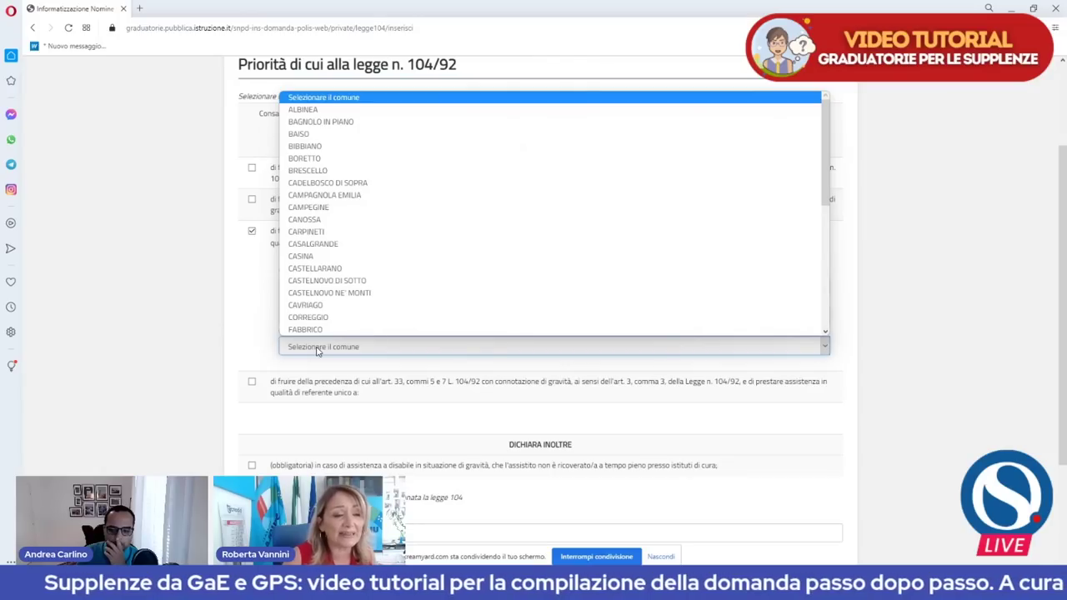
pyautogui.click(317, 351)
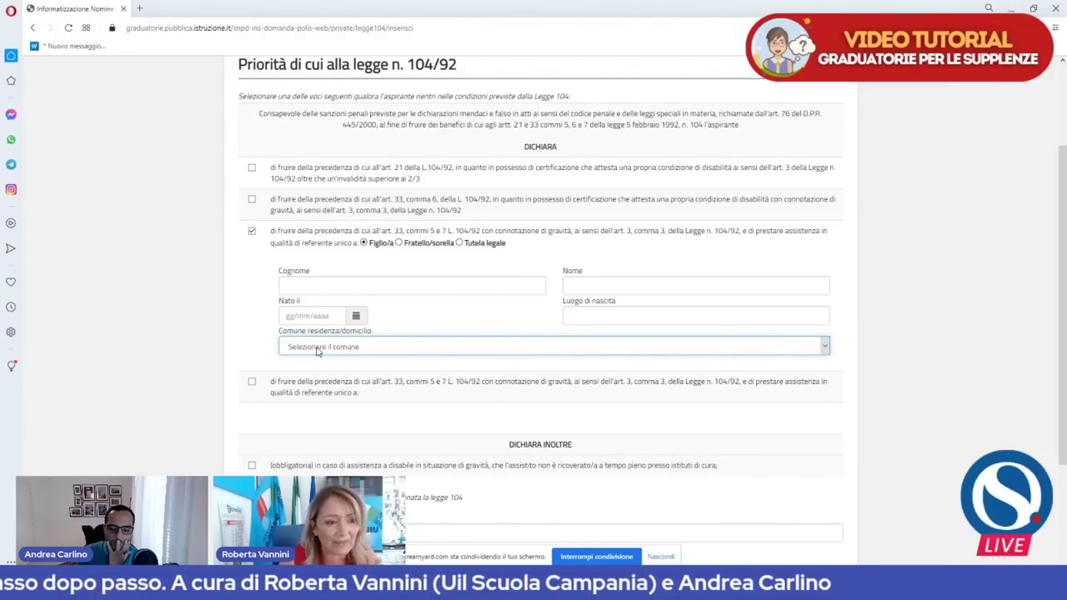
# - Select the art. 33, commi 5 e 7 declaration for the sole carer of a spouse or parent (Coniuge/Genitore)
pyautogui.scroll(-1, 317, 351)
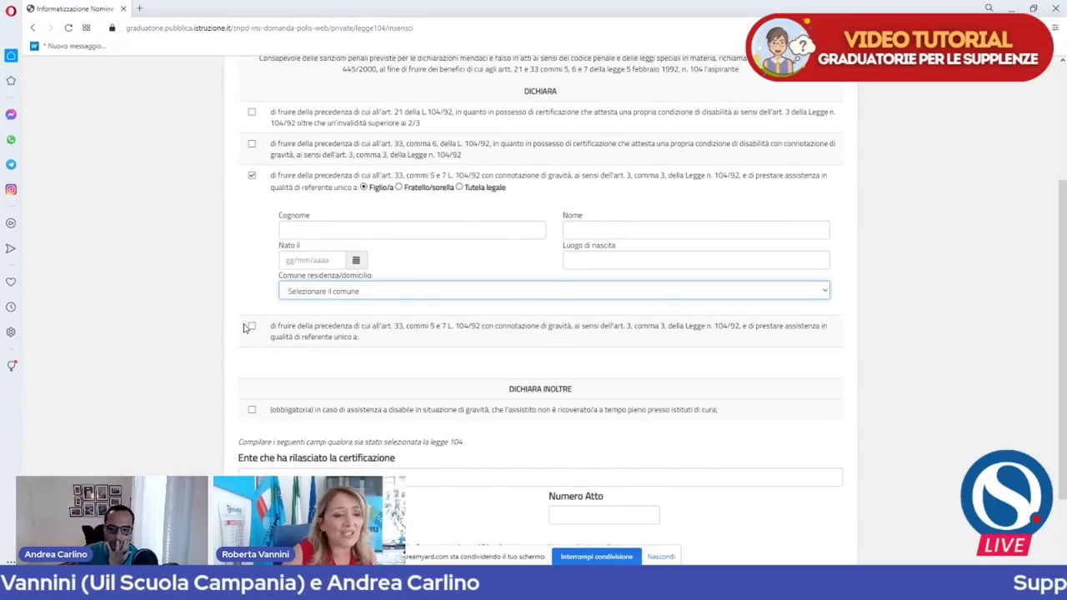
pyautogui.scroll(-1, 319, 350)
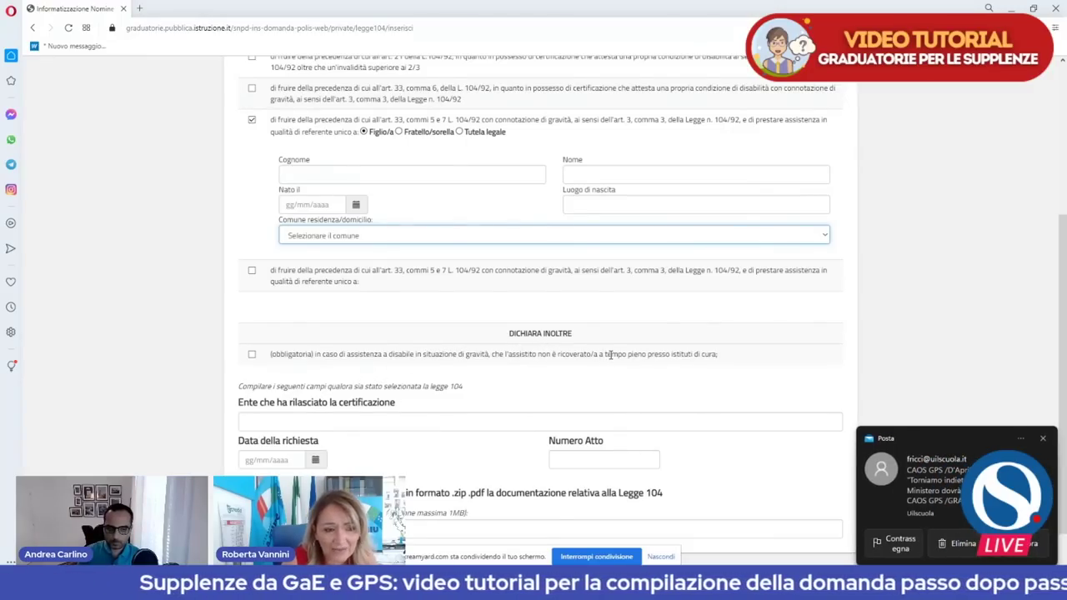
pyautogui.scroll(-1, 609, 354)
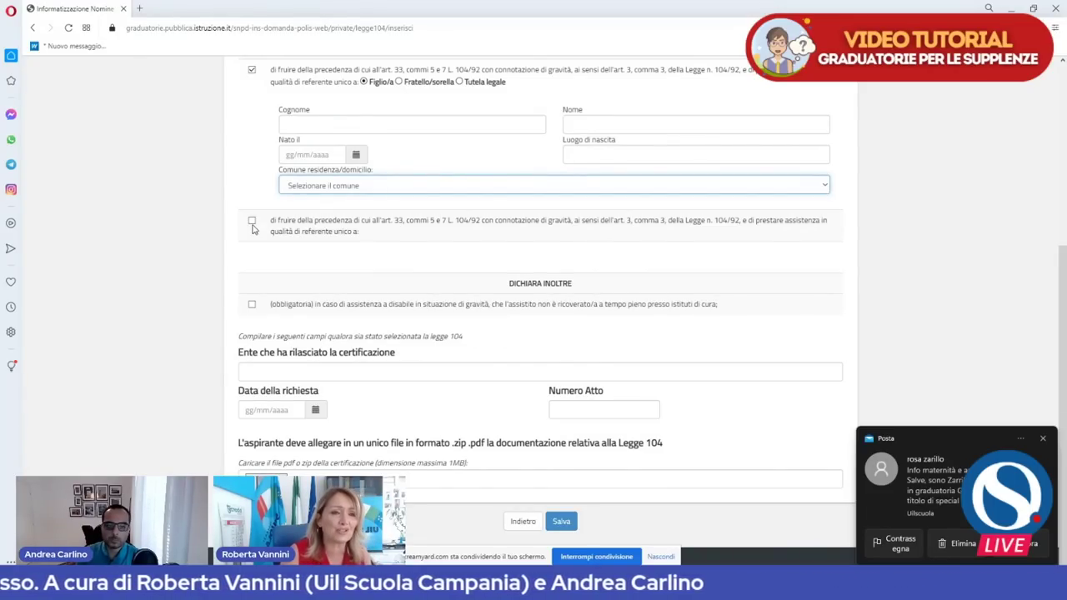
pyautogui.click(252, 226)
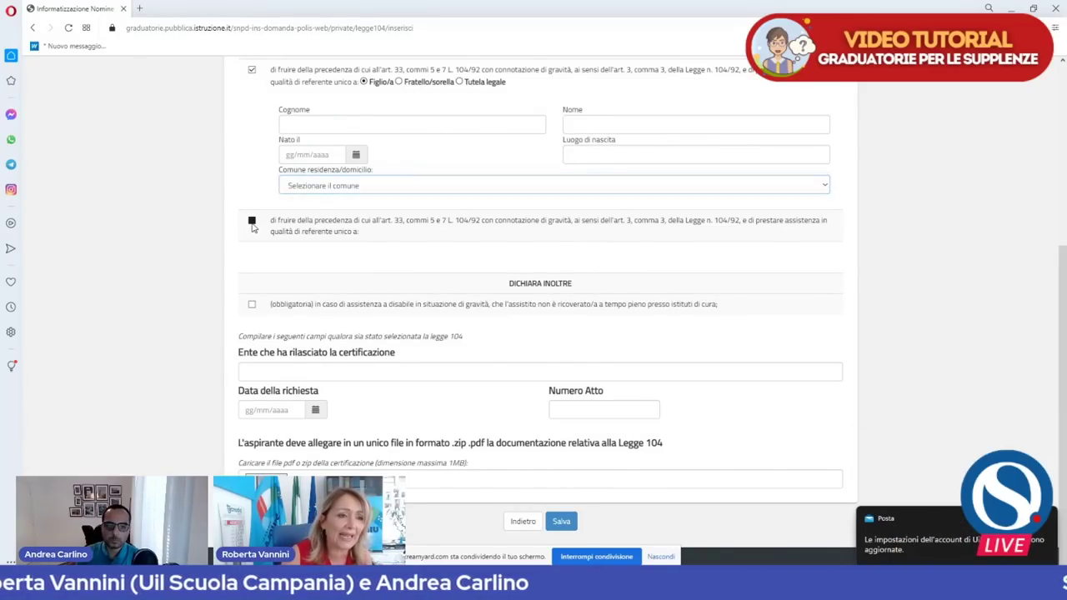
# - Review the assisted relative's data fields, the mandatory DICHIARA INOLTRE statements and the certification and attachment fields
pyautogui.scroll(1, 455, 275)
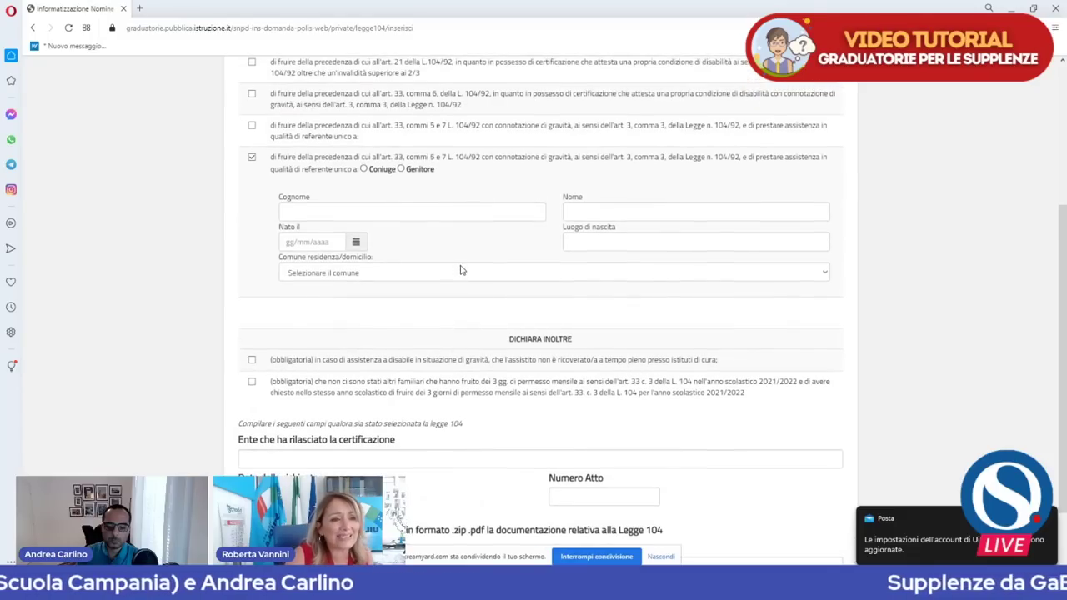
pyautogui.scroll(2, 425, 212)
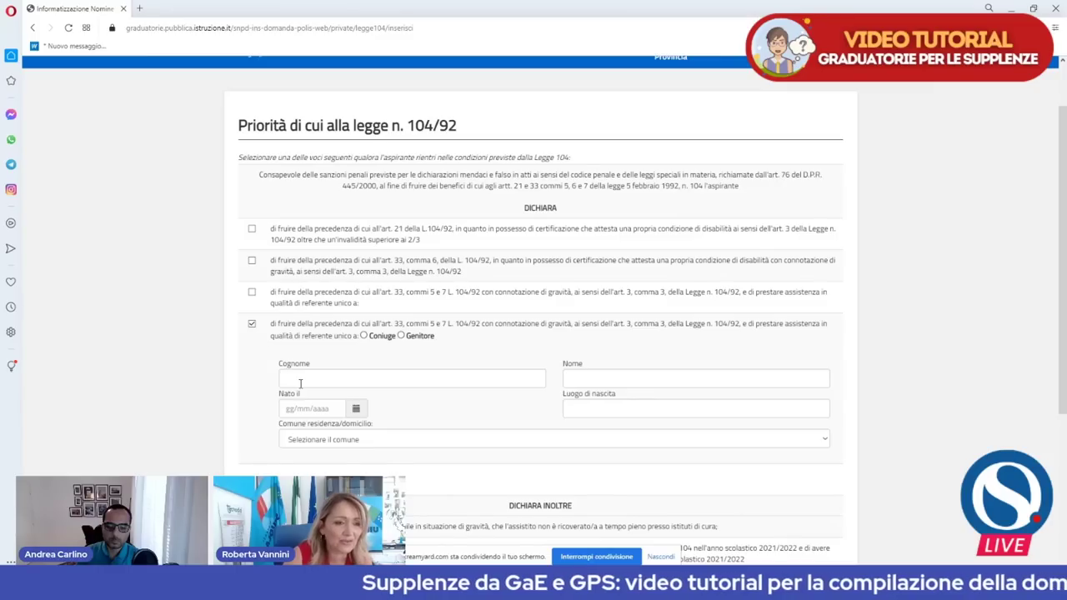
pyautogui.scroll(-1, 301, 384)
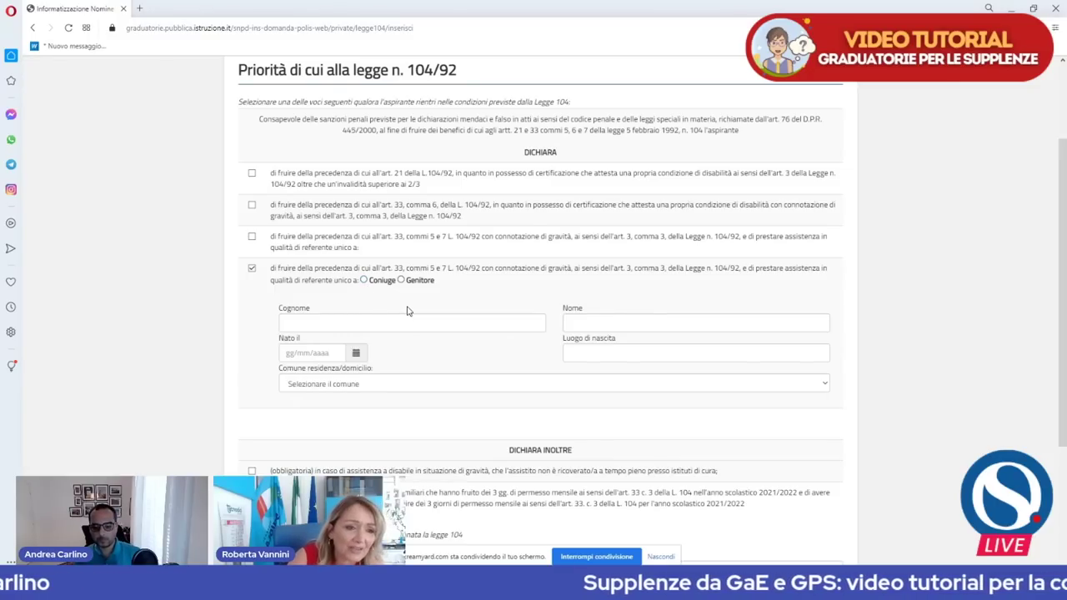
pyautogui.scroll(-1, 403, 305)
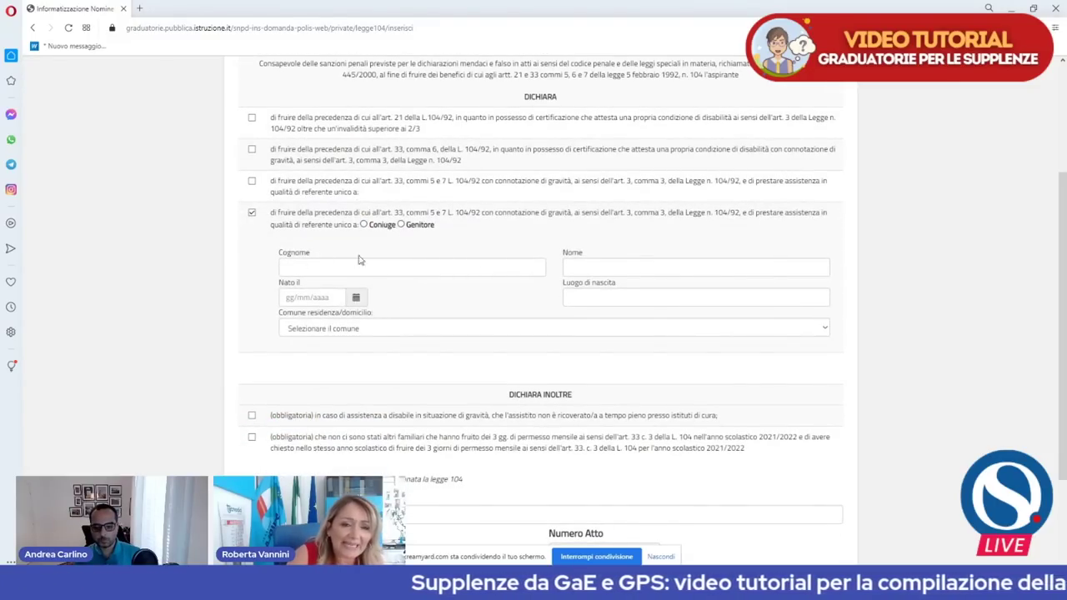
pyautogui.scroll(-1, 367, 323)
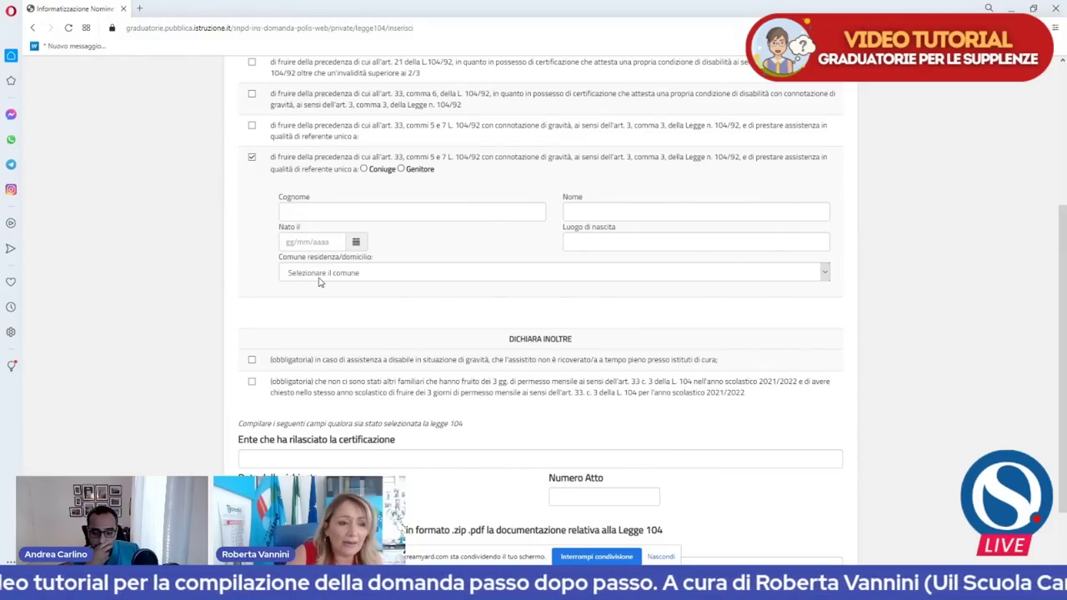
pyautogui.scroll(-1, 317, 277)
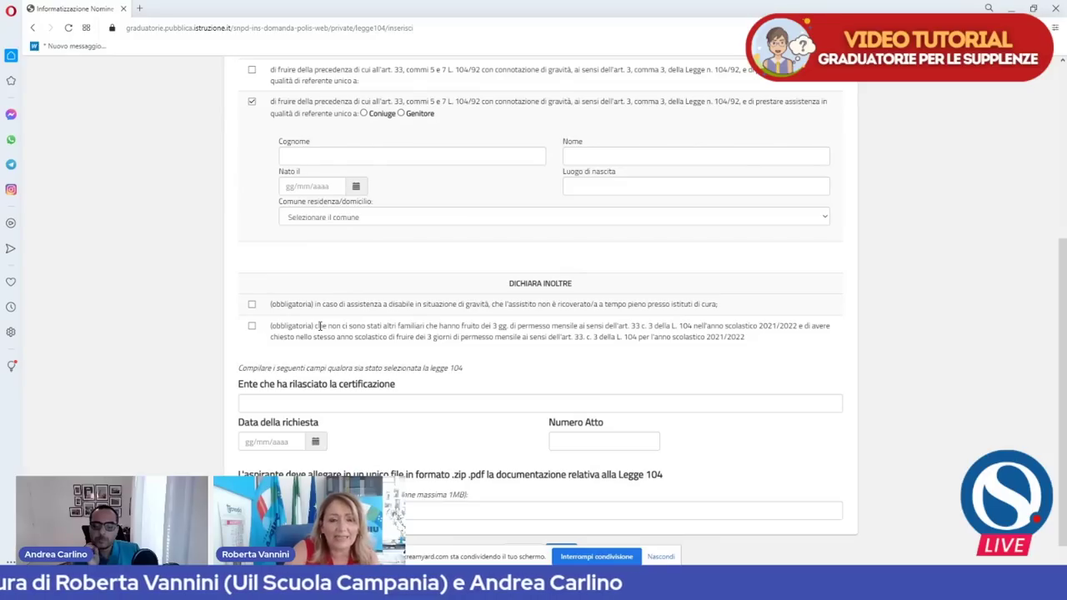
pyautogui.scroll(-1, 405, 364)
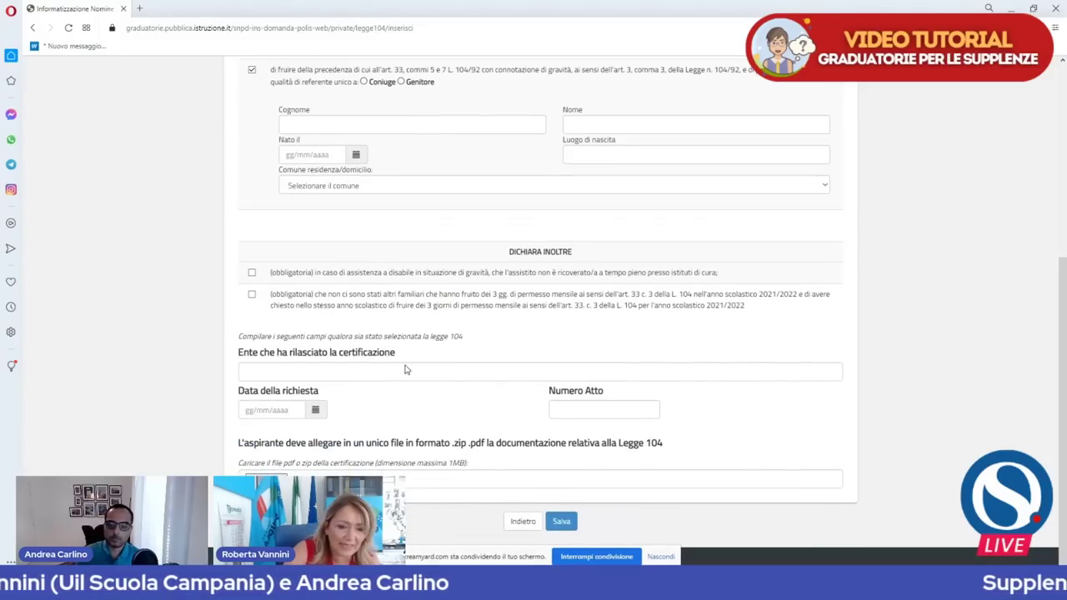
# - Leave the Law 104/92 section without saving and review the declaration of requirements under D.M. 21 luglio 2022 n. 188
pyautogui.click(522, 524)
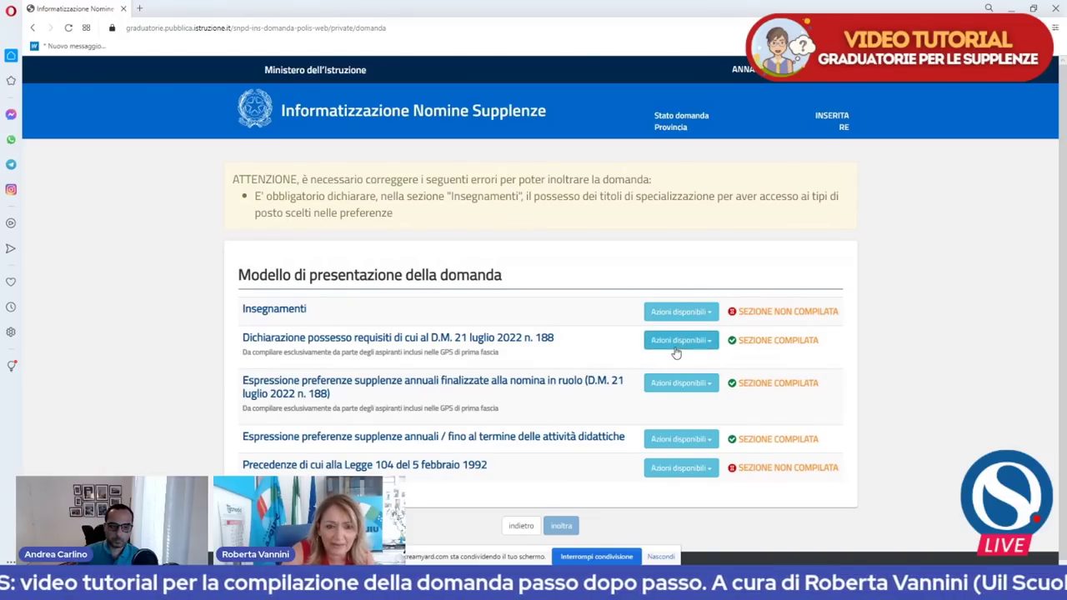
pyautogui.click(677, 346)
pyautogui.click(672, 361)
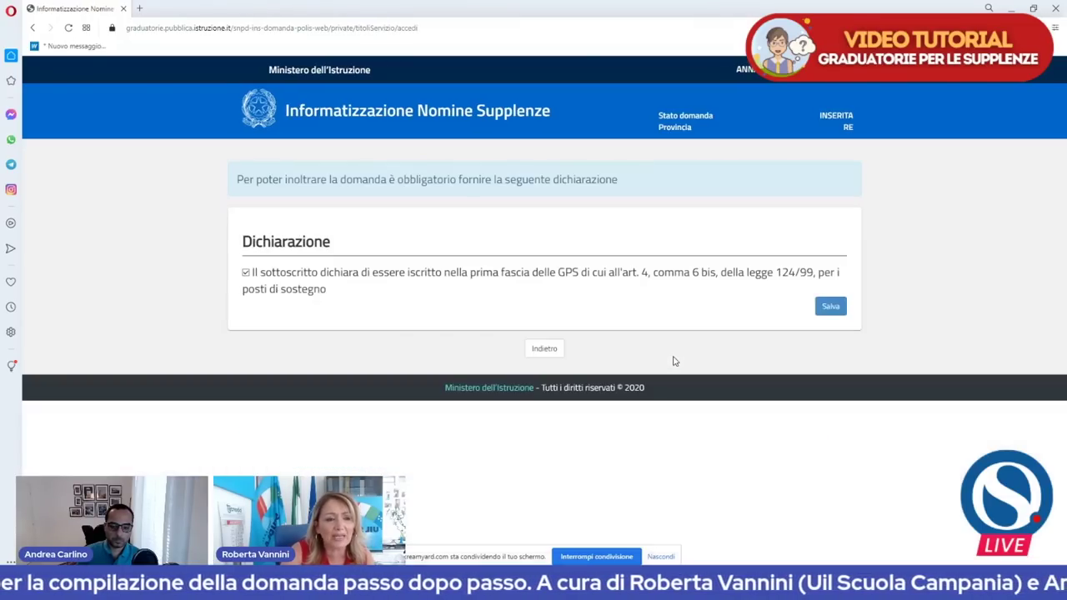
pyautogui.click(543, 348)
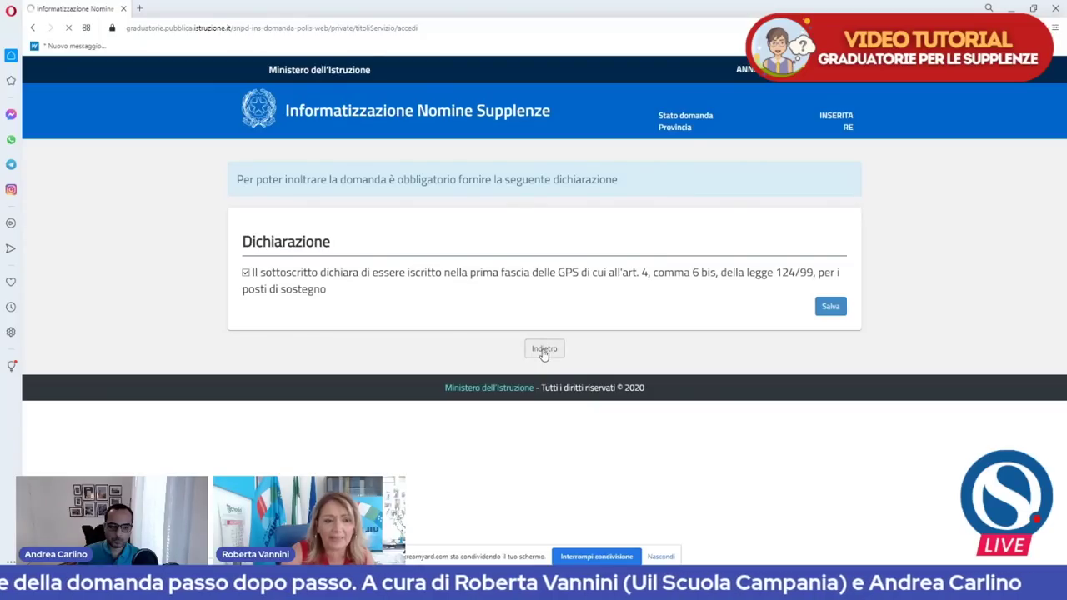
# - Check which teachings can be chosen for a new preference in the supply posts leading to nomina in ruolo, without adding one
pyautogui.click(672, 395)
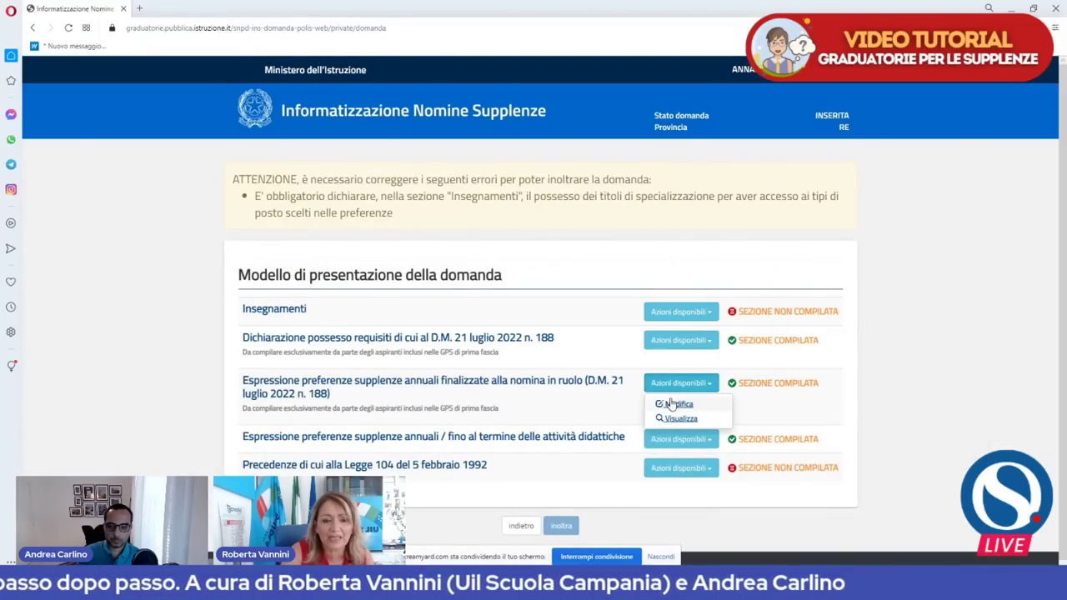
pyautogui.click(678, 407)
pyautogui.scroll(-1, 617, 467)
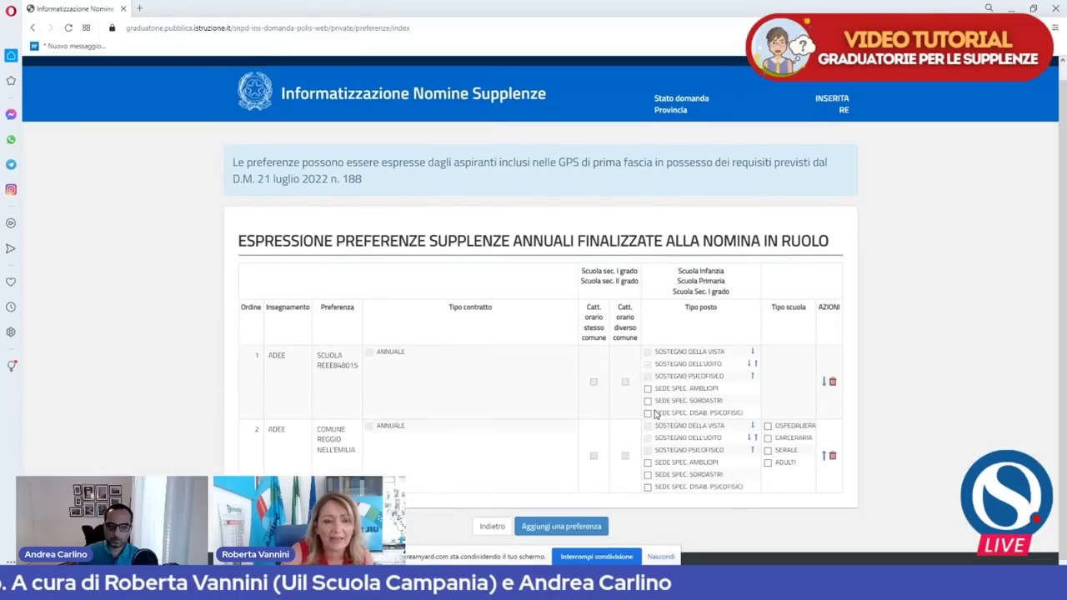
pyautogui.click(557, 524)
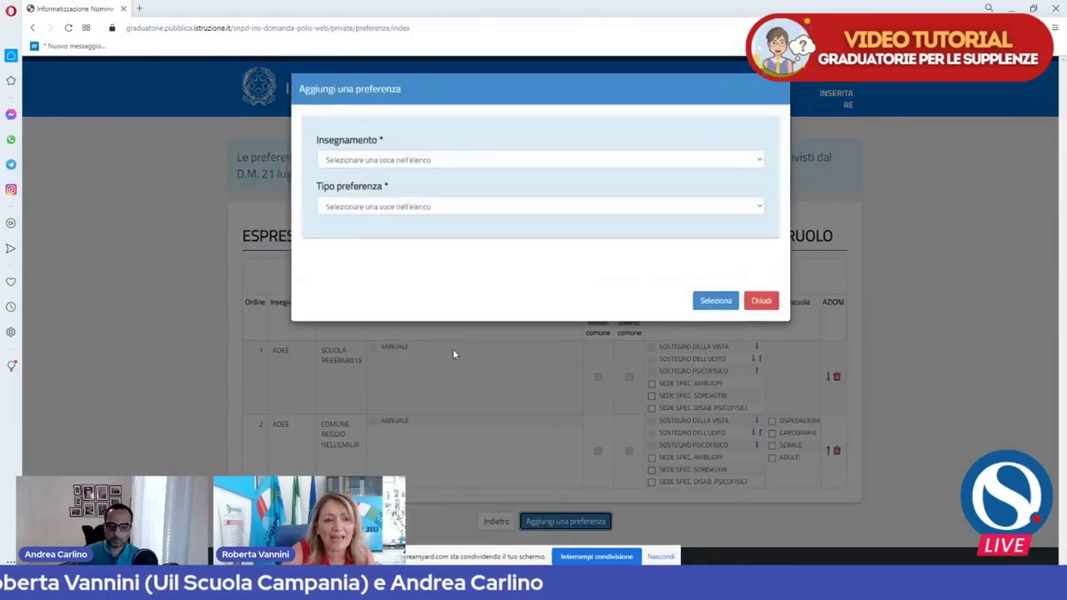
pyautogui.click(538, 160)
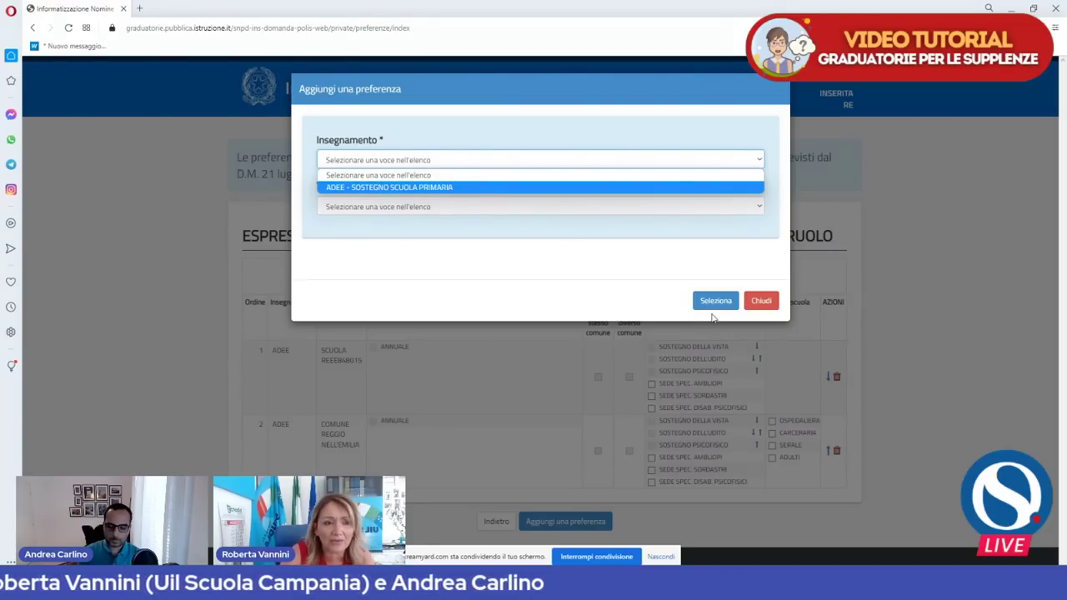
pyautogui.click(758, 302)
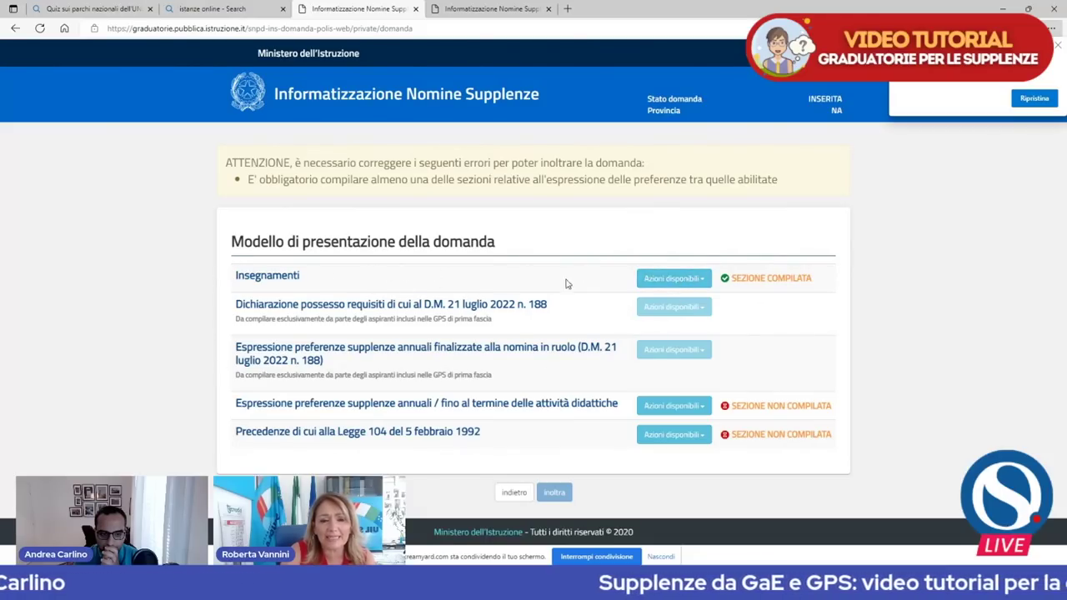
# - Try to edit the Insegnamenti section of the NA province application and sign in again through SPID with Poste ID
pyautogui.click(676, 279)
pyautogui.click(673, 299)
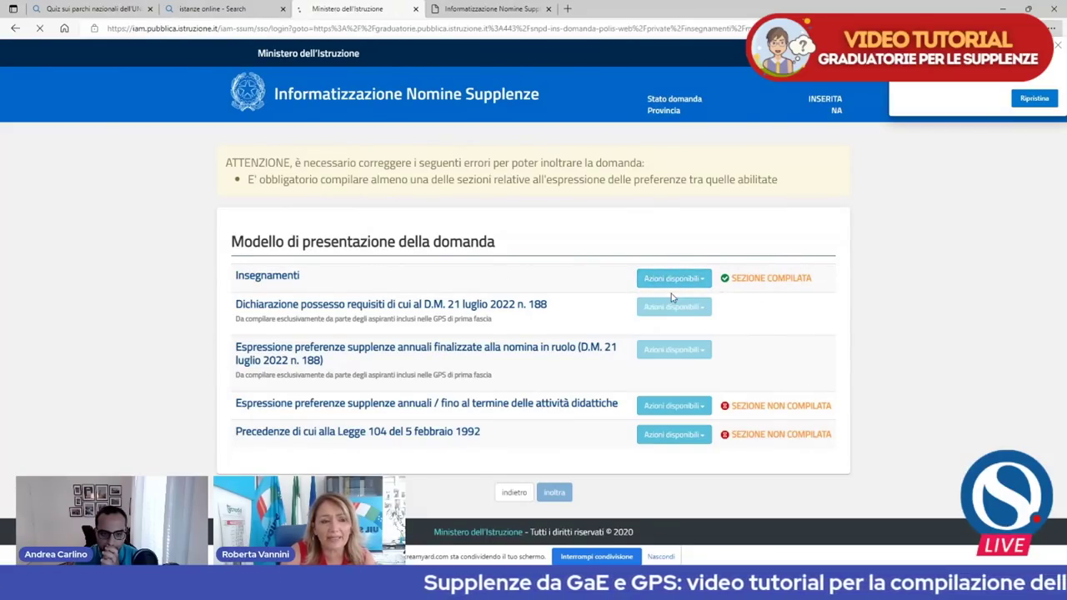
pyautogui.click(476, 380)
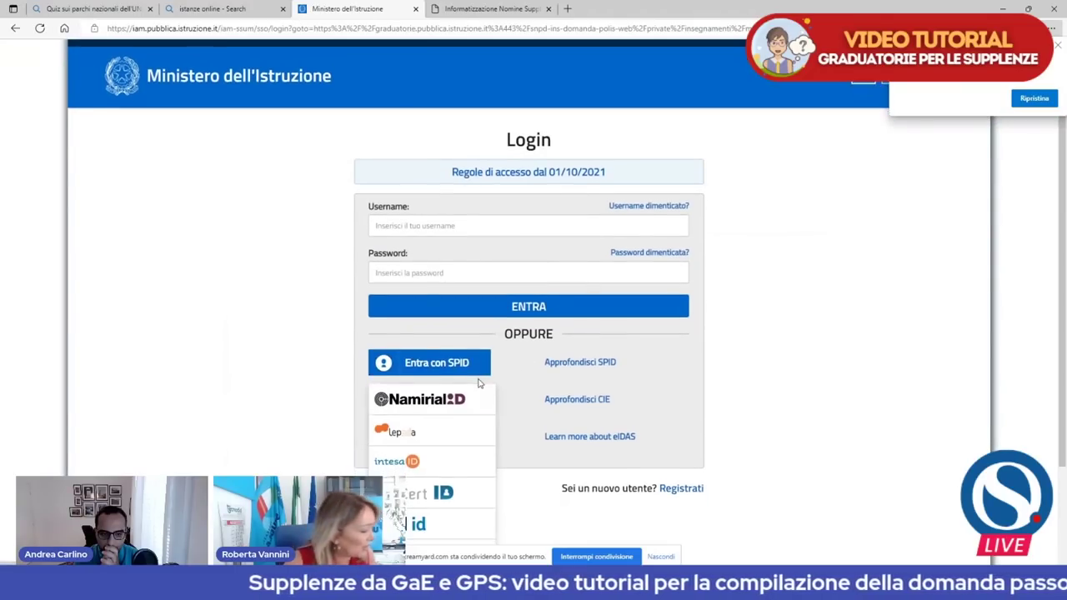
pyautogui.scroll(-3, 459, 450)
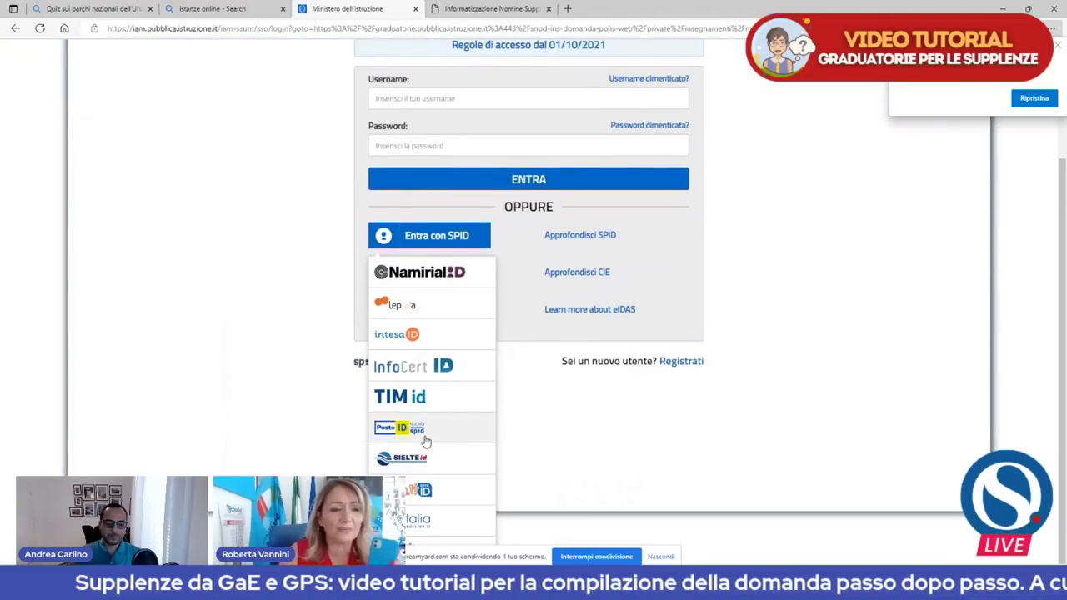
pyautogui.click(426, 440)
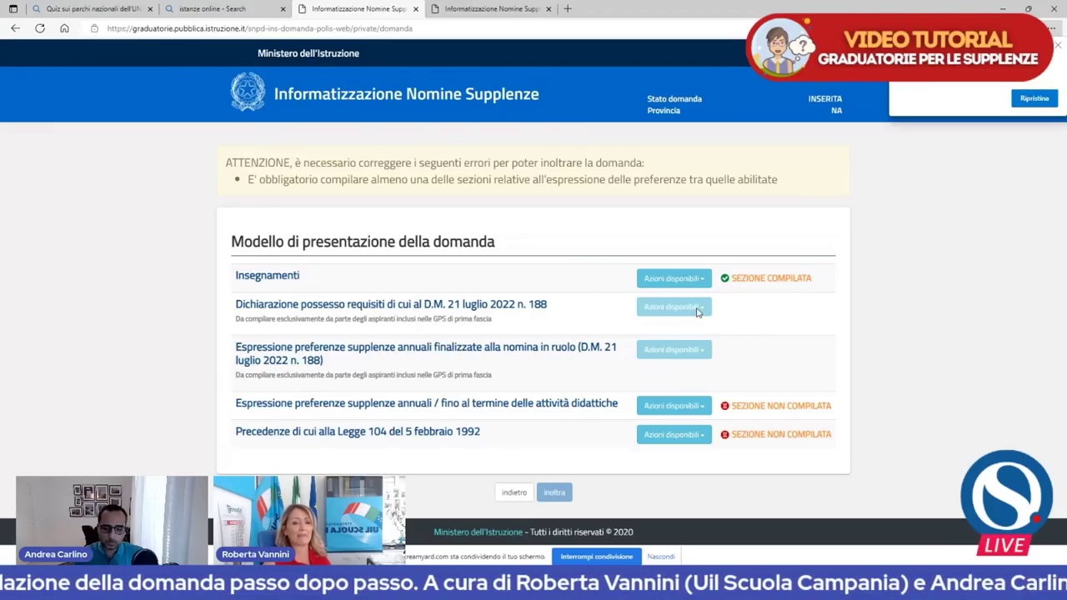
# - Review the ranking types and teachings listed in the Insegnamenti section and return to the application overview
pyautogui.click(653, 282)
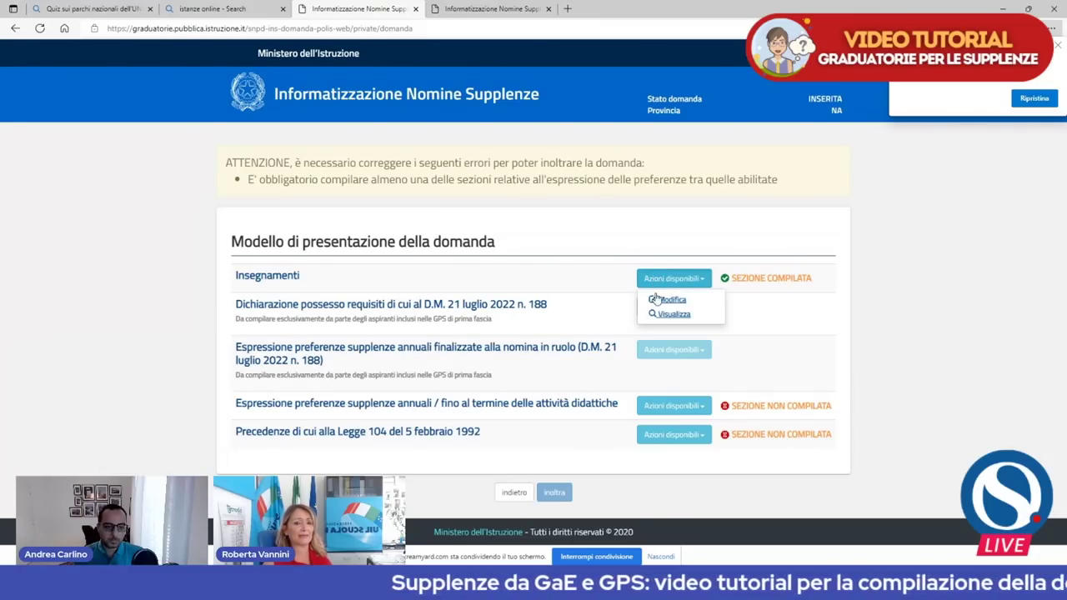
pyautogui.click(660, 302)
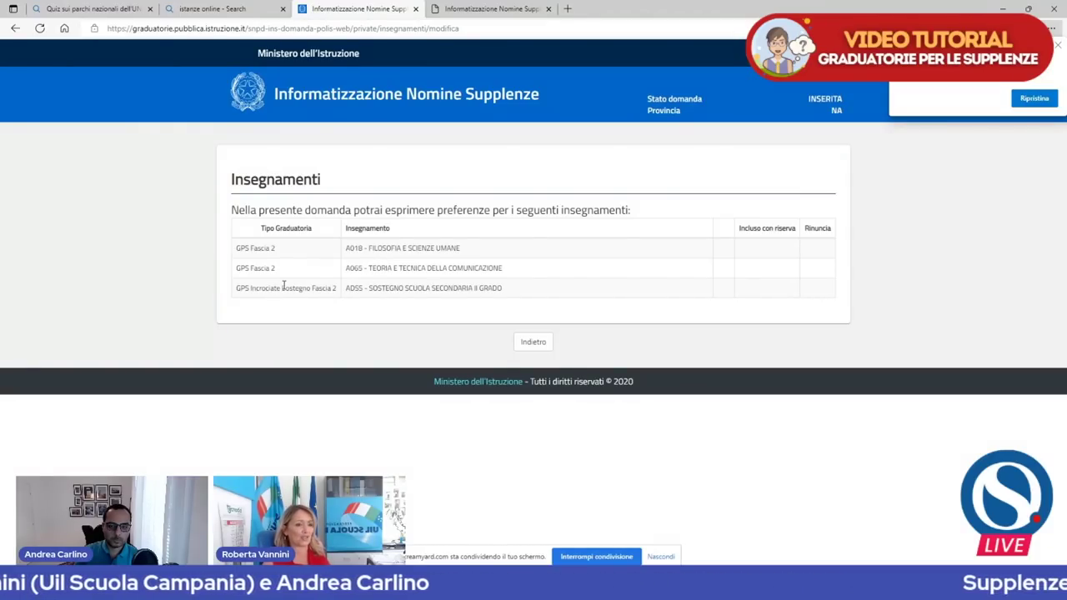
pyautogui.click(535, 345)
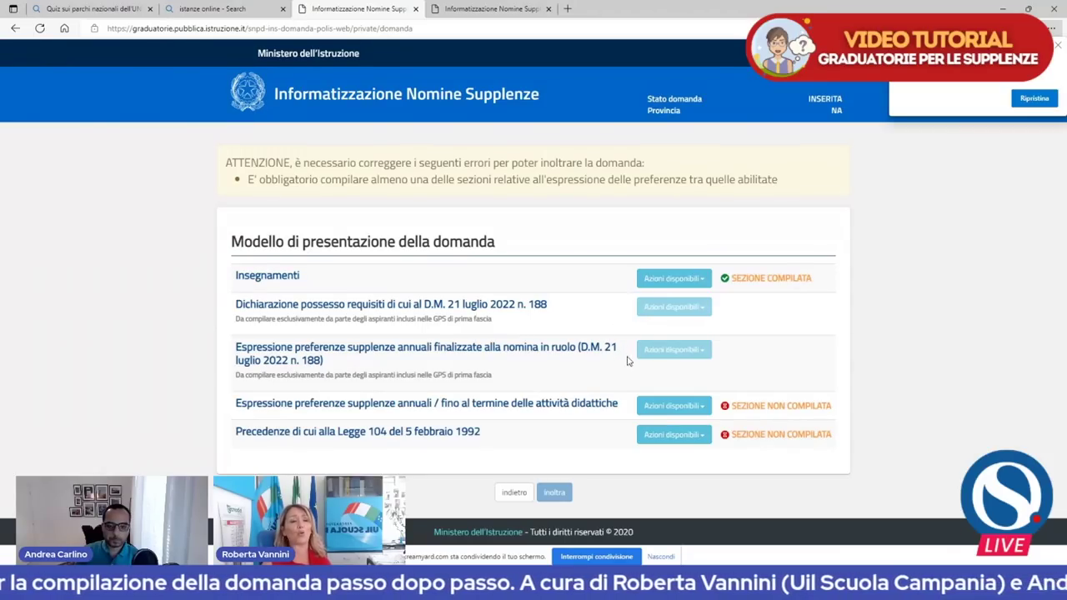
# - Start a new preference for annual / end-of-activities supply posts with teaching A018 - FILOSOFIA E SCIENZE UMANE and preference type SCUOLA
pyautogui.click(665, 409)
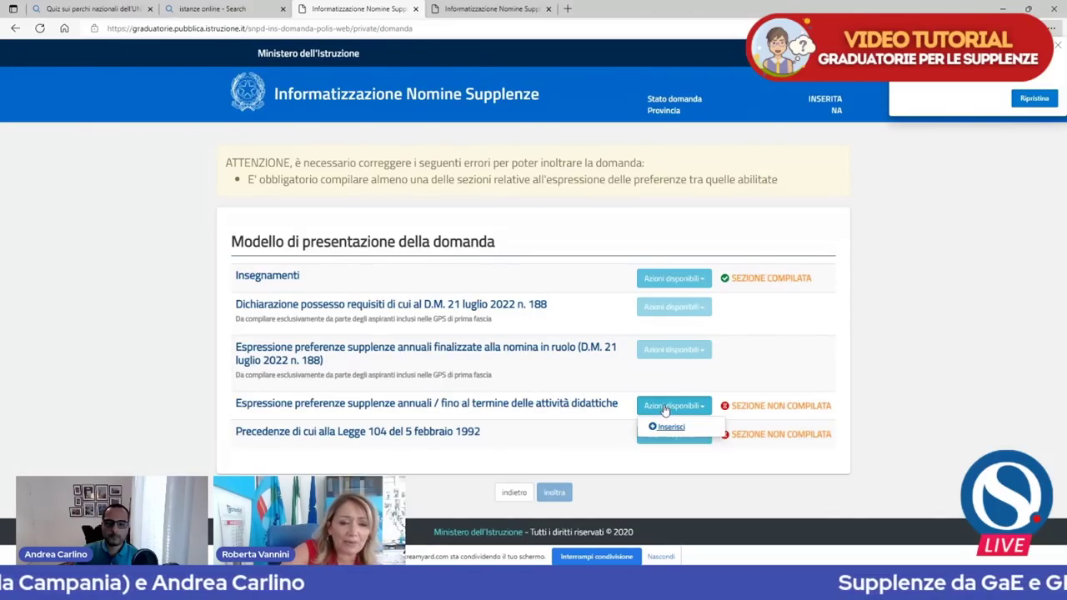
pyautogui.click(672, 428)
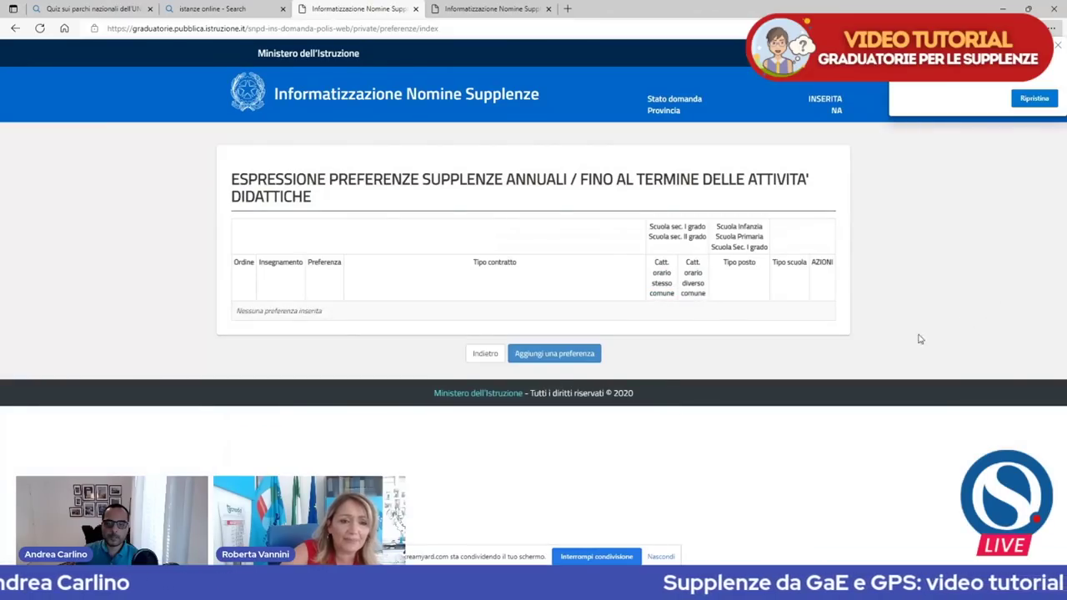
pyautogui.click(564, 355)
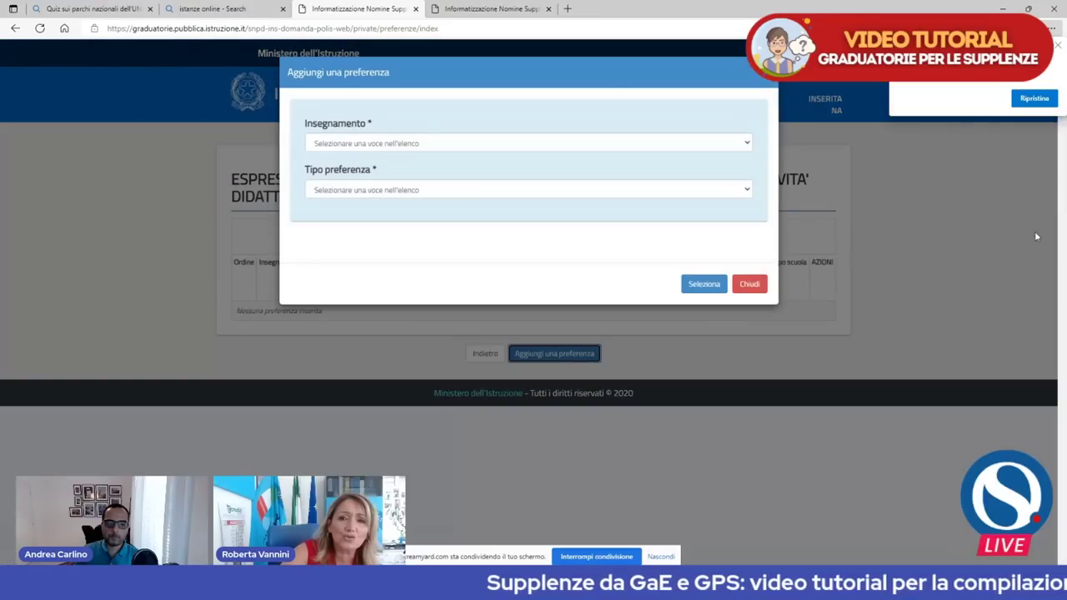
pyautogui.click(1058, 45)
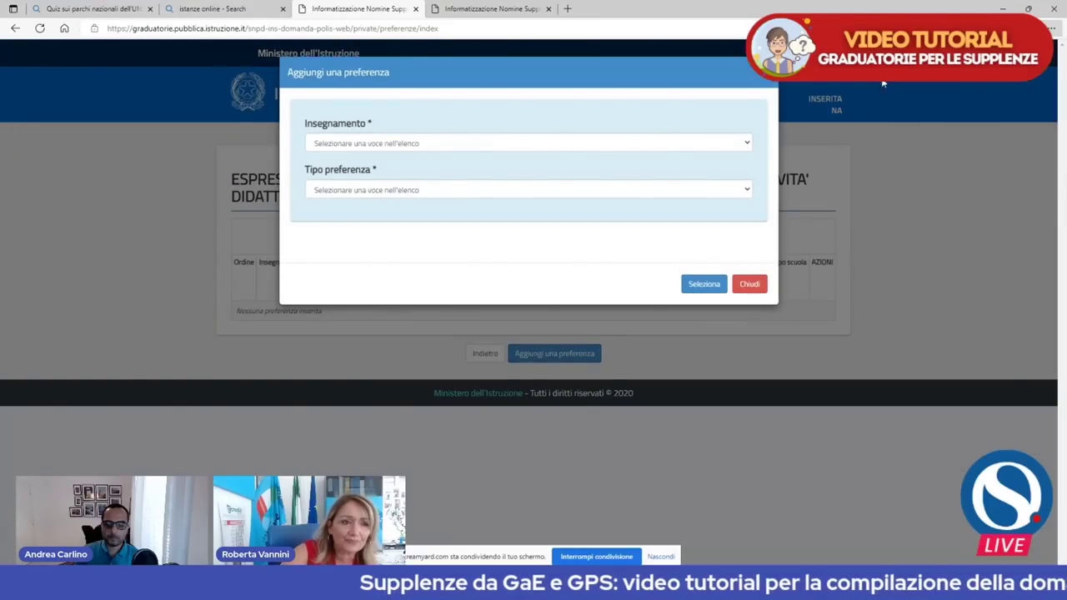
pyautogui.click(448, 143)
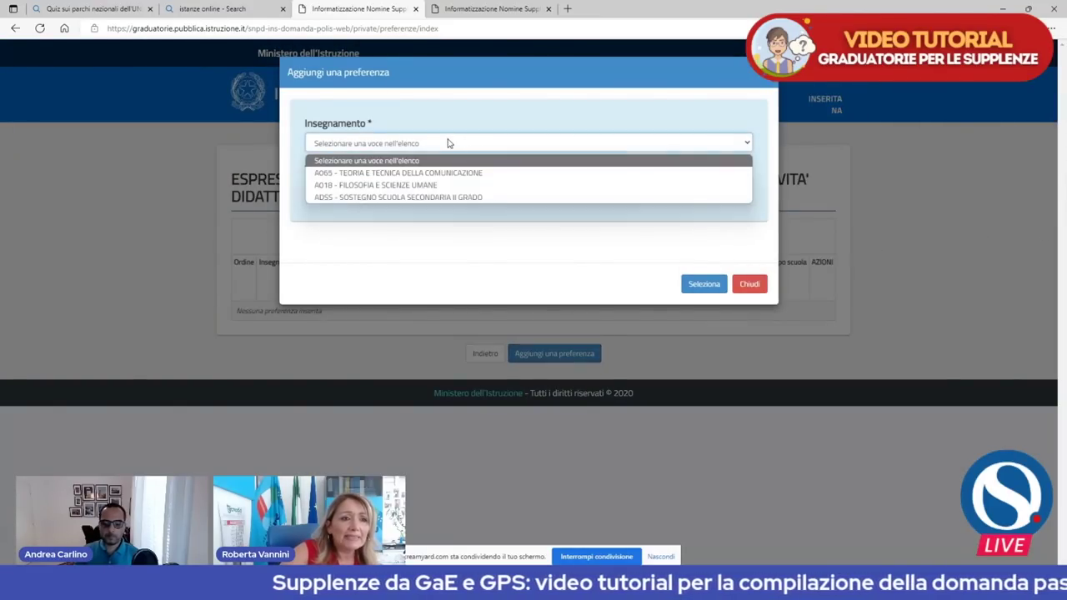
pyautogui.click(398, 186)
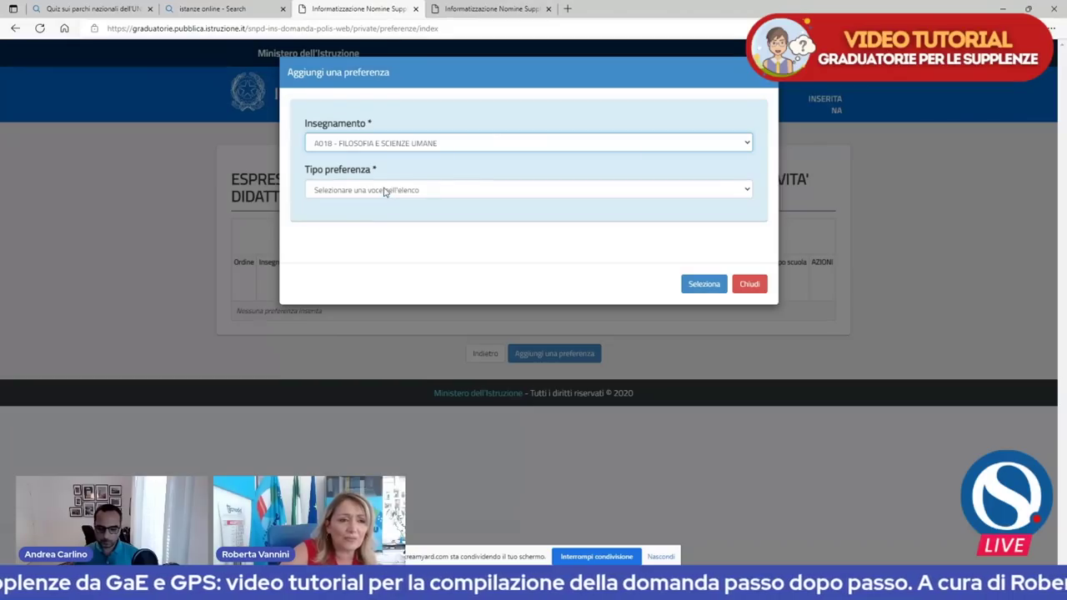
pyautogui.click(382, 189)
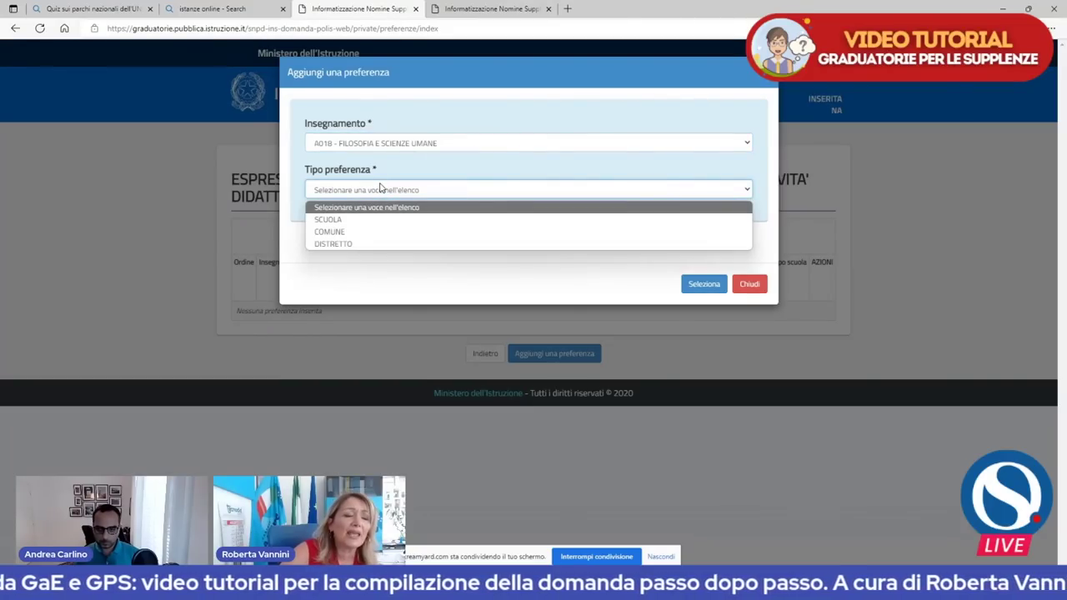
pyautogui.click(328, 221)
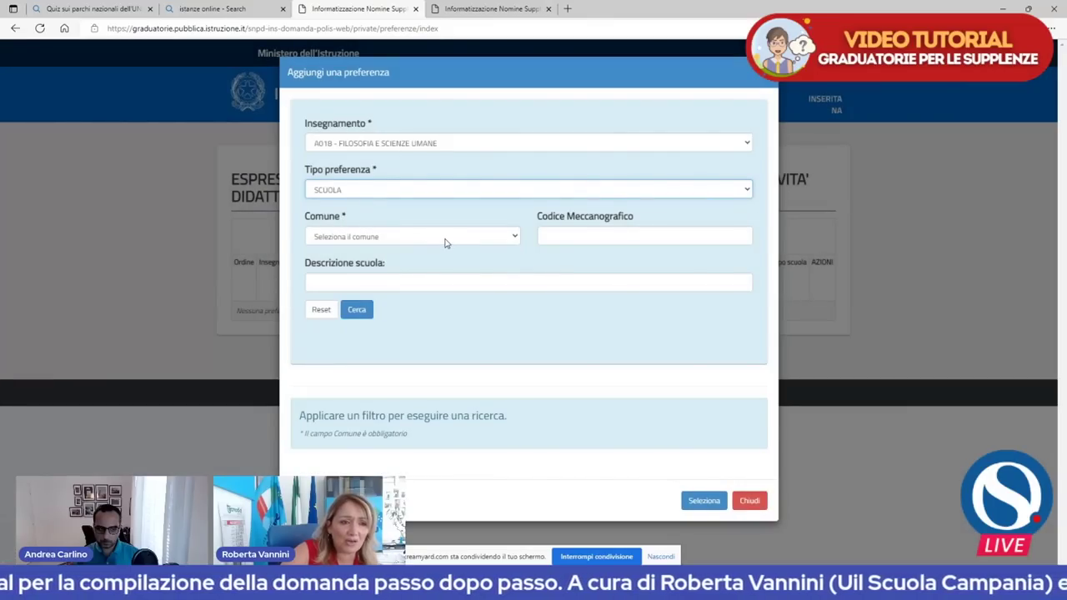
# - Search for schools in the municipality of NAPOLI and look through the resulting list
pyautogui.click(445, 242)
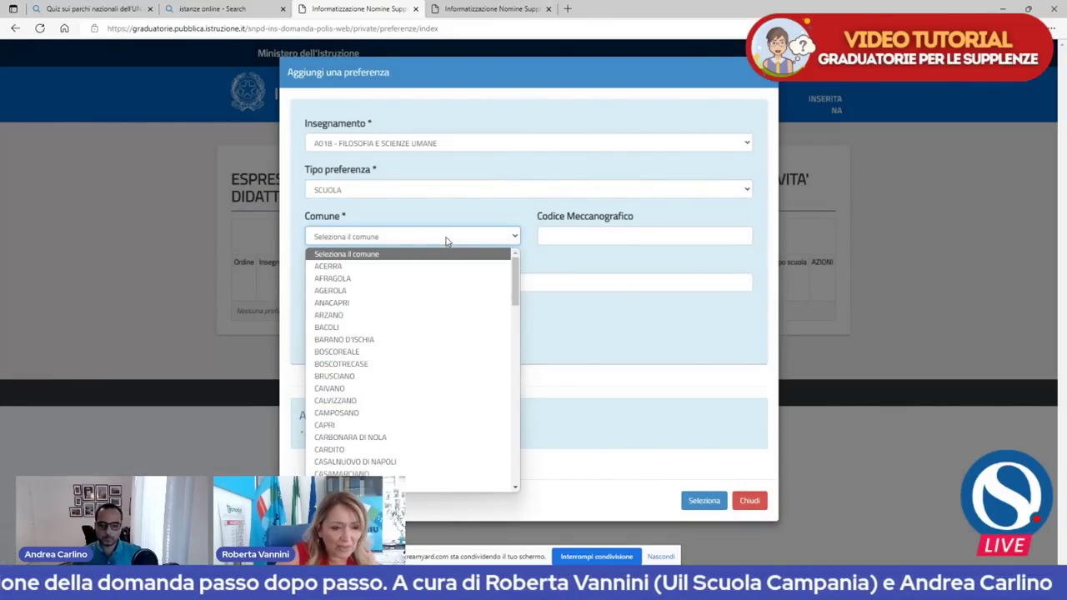
pyautogui.write('napoli')
pyautogui.press('Return')
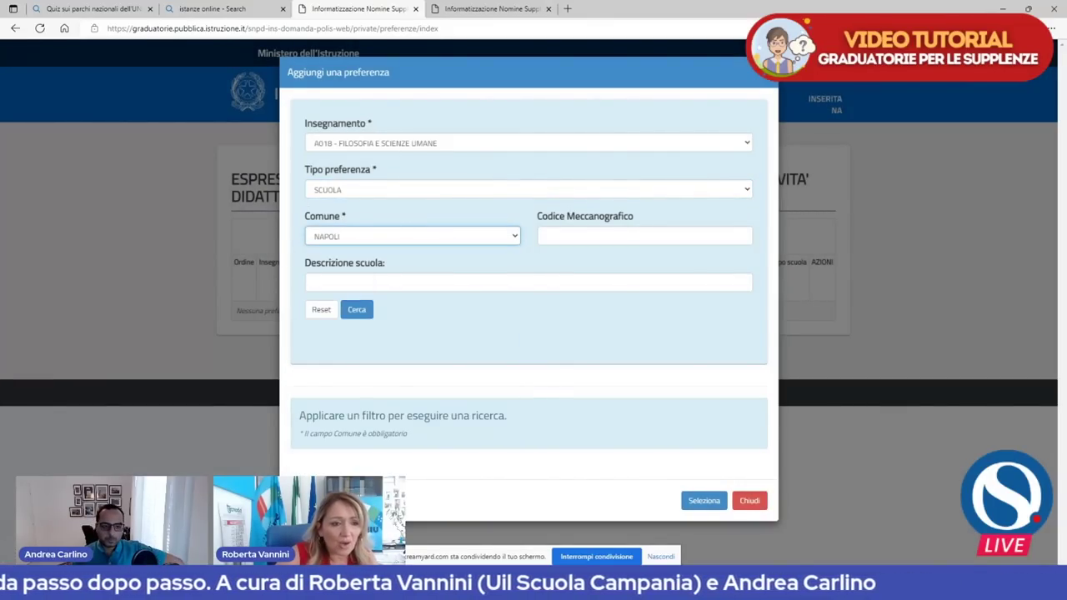
pyautogui.click(351, 310)
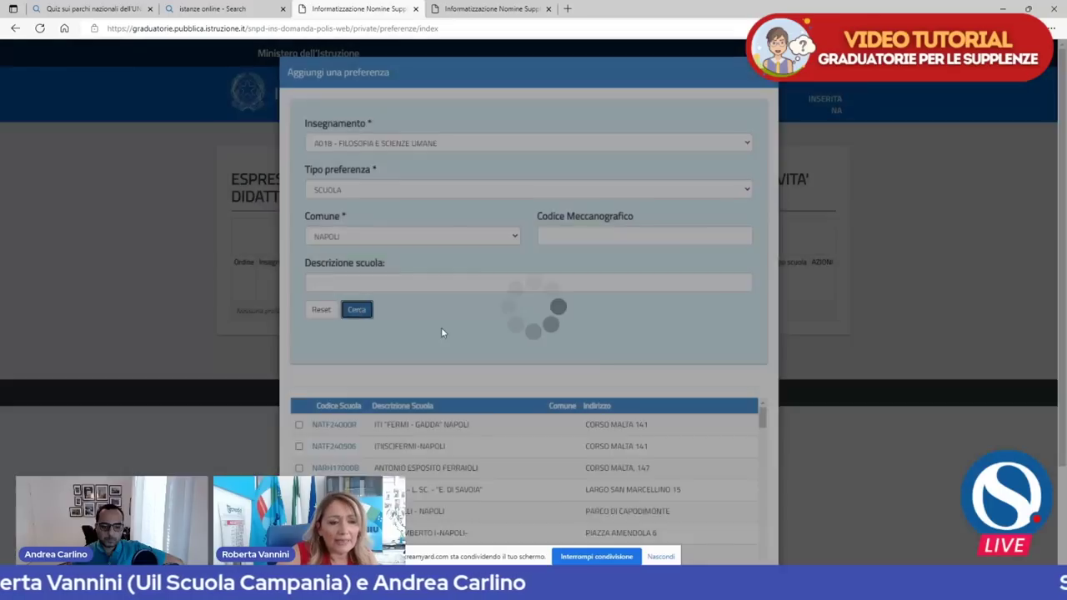
pyautogui.scroll(-1, 532, 387)
pyautogui.scroll(-10, 532, 387)
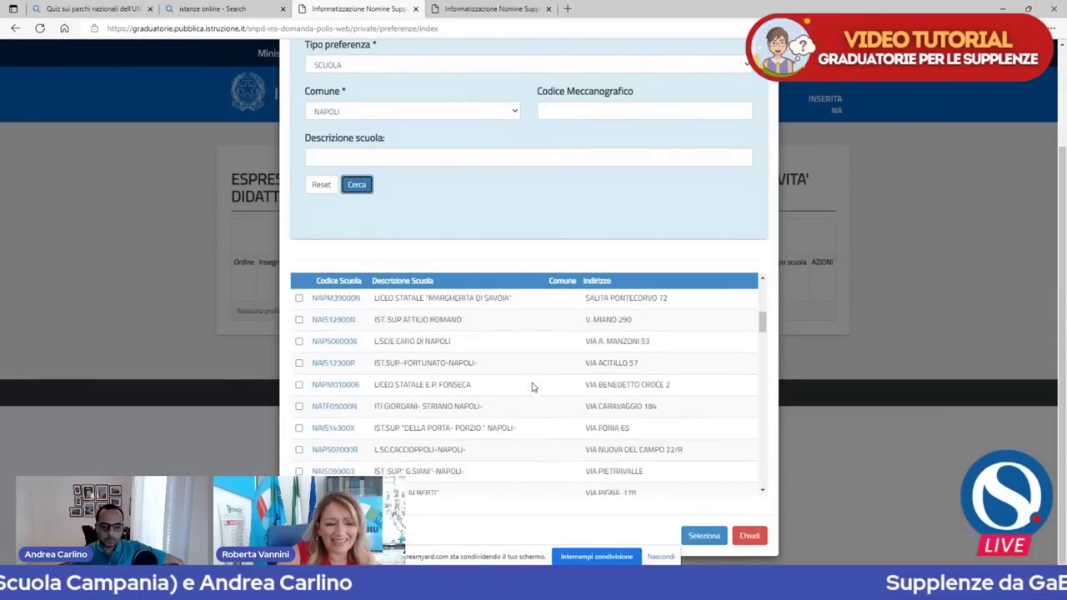
pyautogui.scroll(-10, 534, 387)
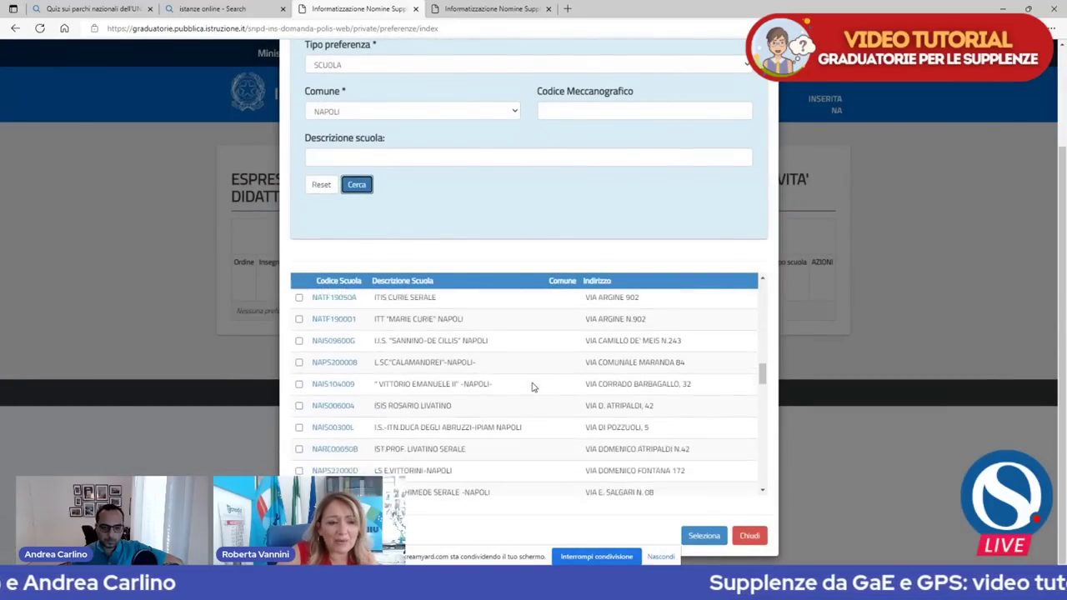
pyautogui.scroll(-1, 534, 387)
pyautogui.scroll(10, 534, 387)
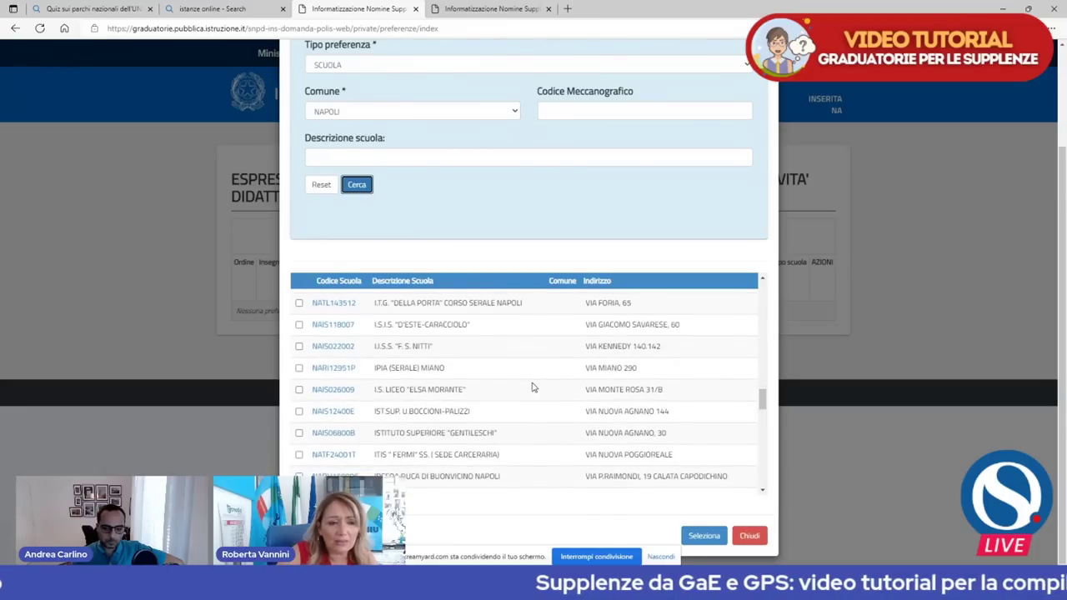
pyautogui.scroll(5, 534, 385)
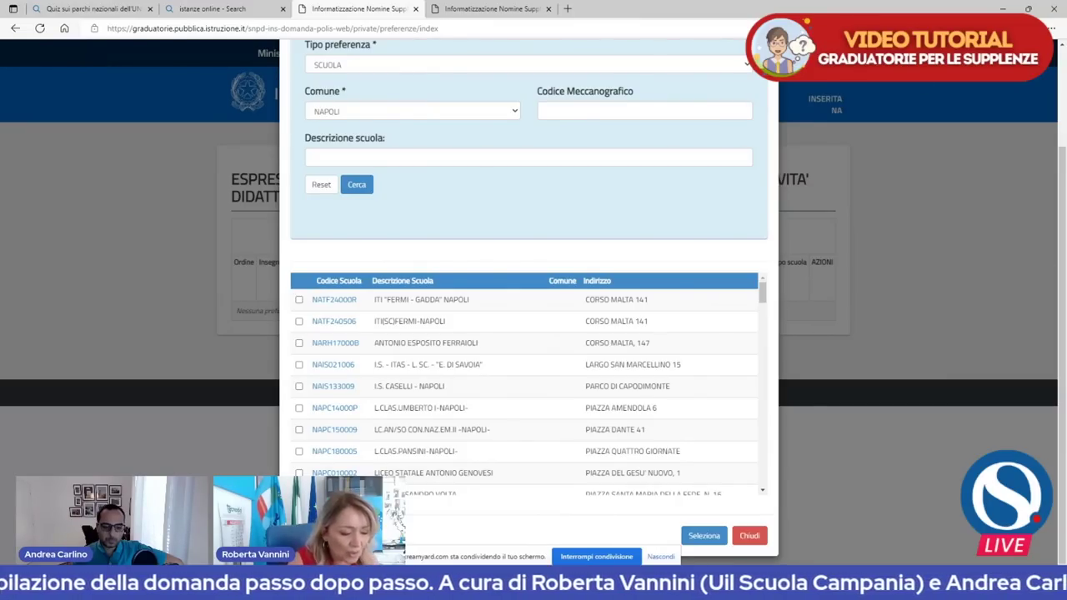
# - Find "villari" in the school list and add IST.MAG.VILLARI-NAPOLI- (NAPM05000L) as the preference
pyautogui.write('villari')
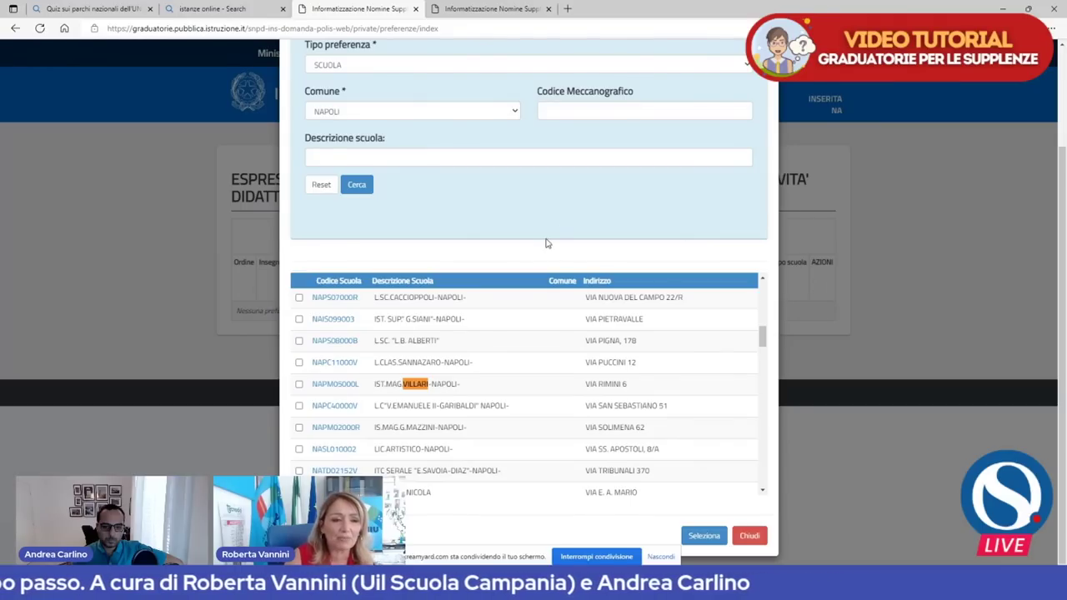
pyautogui.click(298, 385)
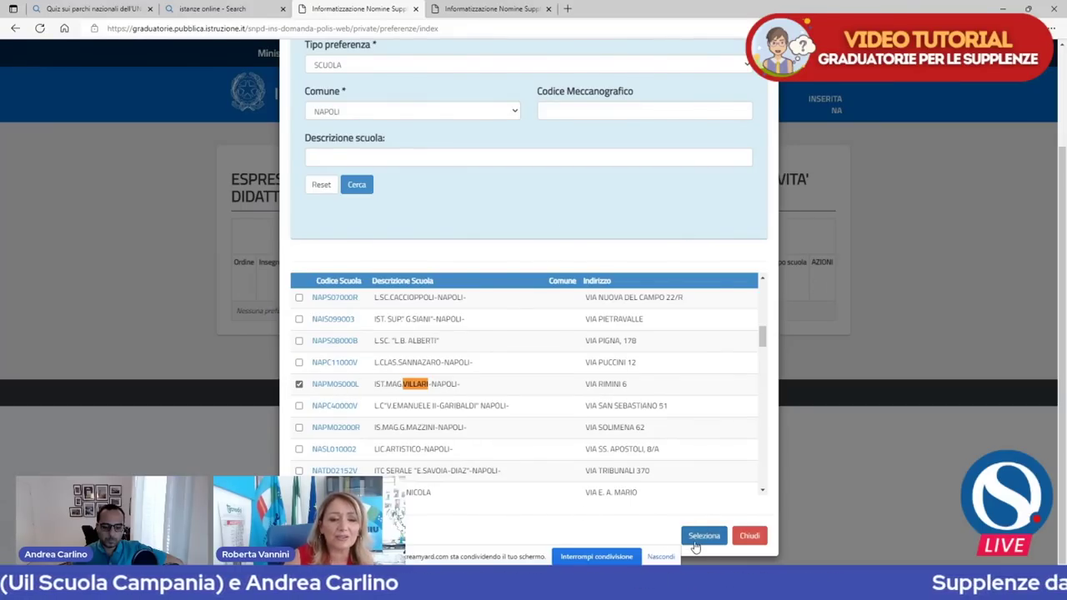
pyautogui.click(692, 536)
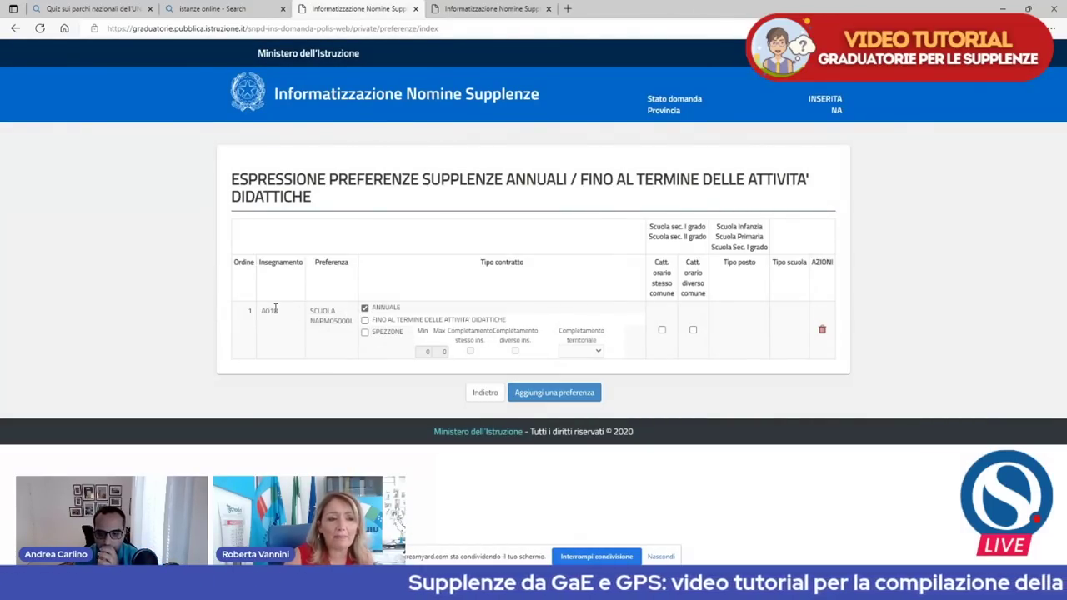
# - Add the FINO AL TERMINE DELLE ATTIVITA' DIDATTICHE contract type to the NAPM05000L school preference
pyautogui.click(364, 321)
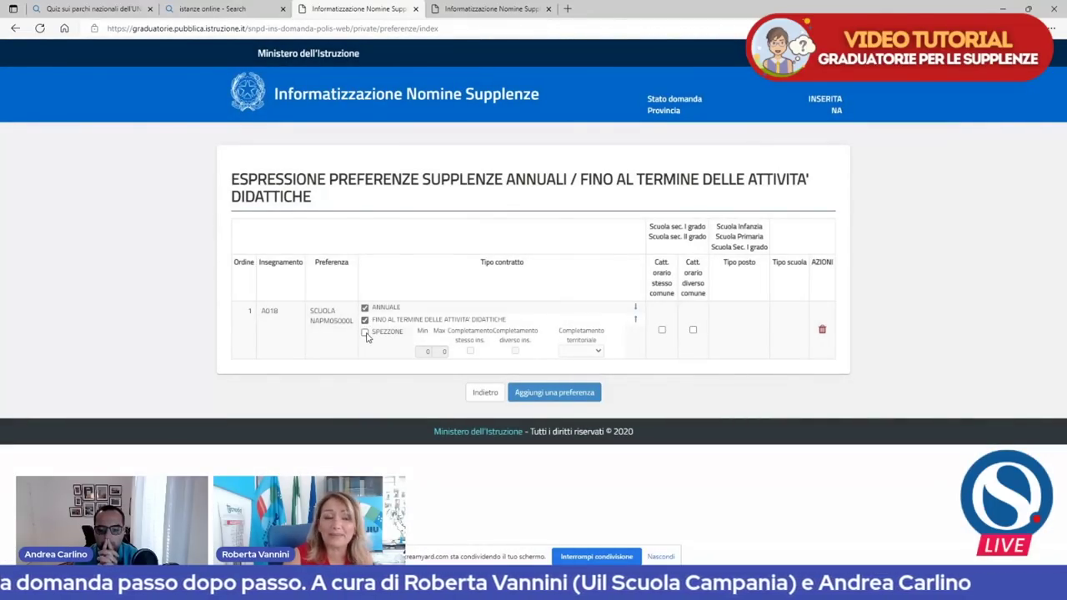
# - Try a SPEZZONE contract of minimum 7 and maximum 17 hours on the school preference and remove it again
pyautogui.click(365, 333)
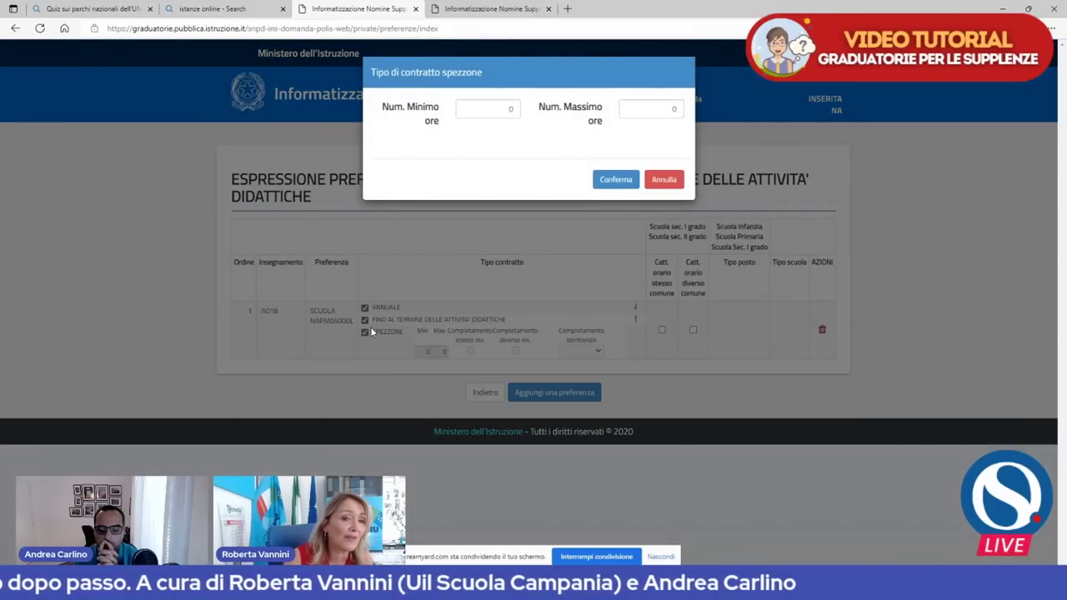
pyautogui.click(512, 108)
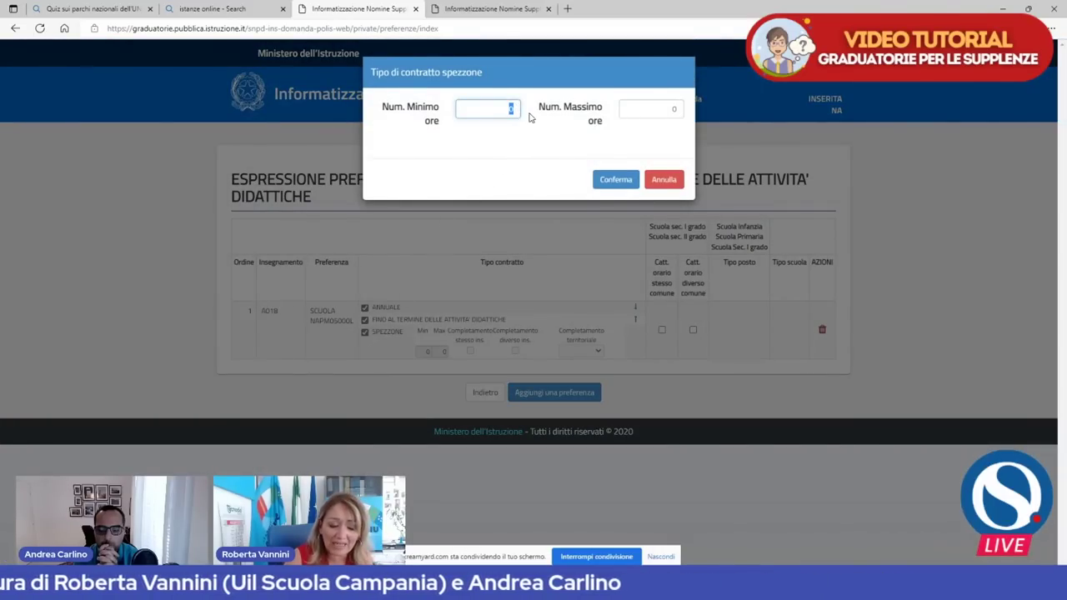
pyautogui.write('7')
pyautogui.click(663, 109)
pyautogui.write('10')
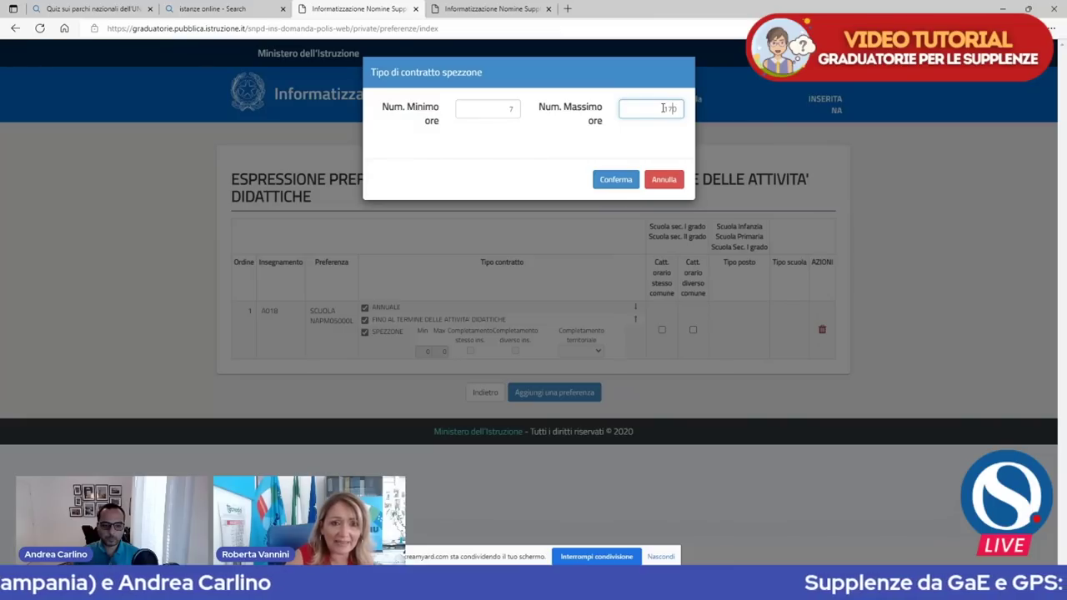
pyautogui.moveTo(663, 110); pyautogui.dragTo(687, 113)
pyautogui.write('17')
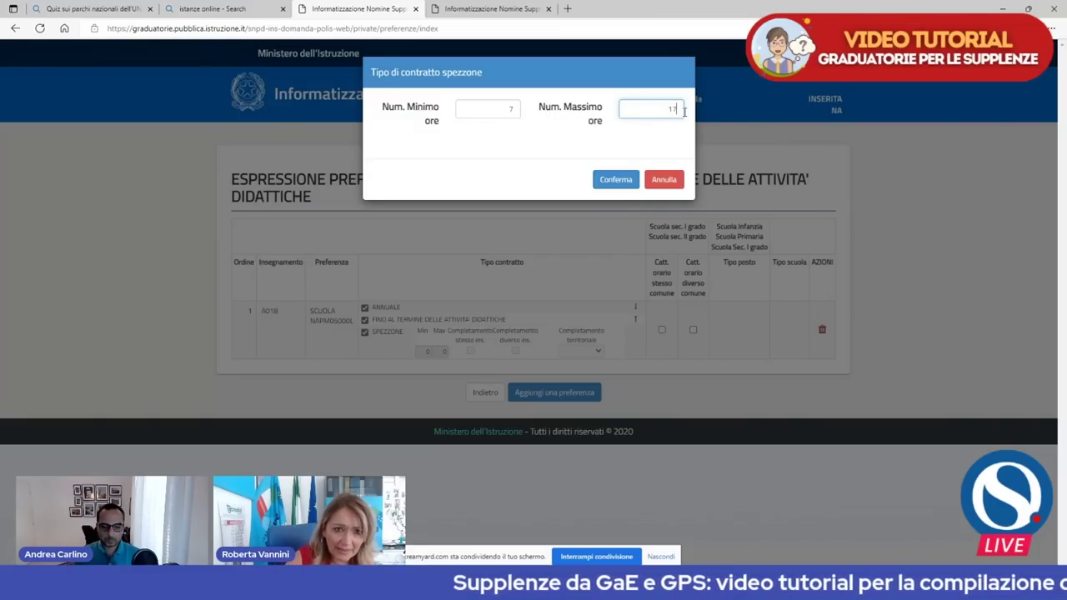
pyautogui.click(610, 184)
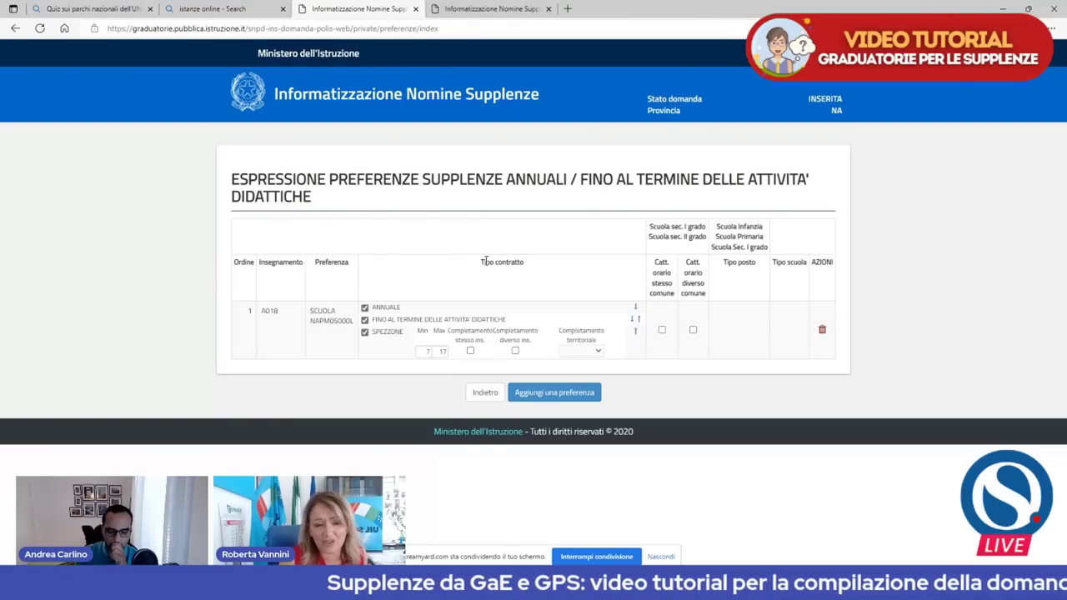
pyautogui.click(365, 333)
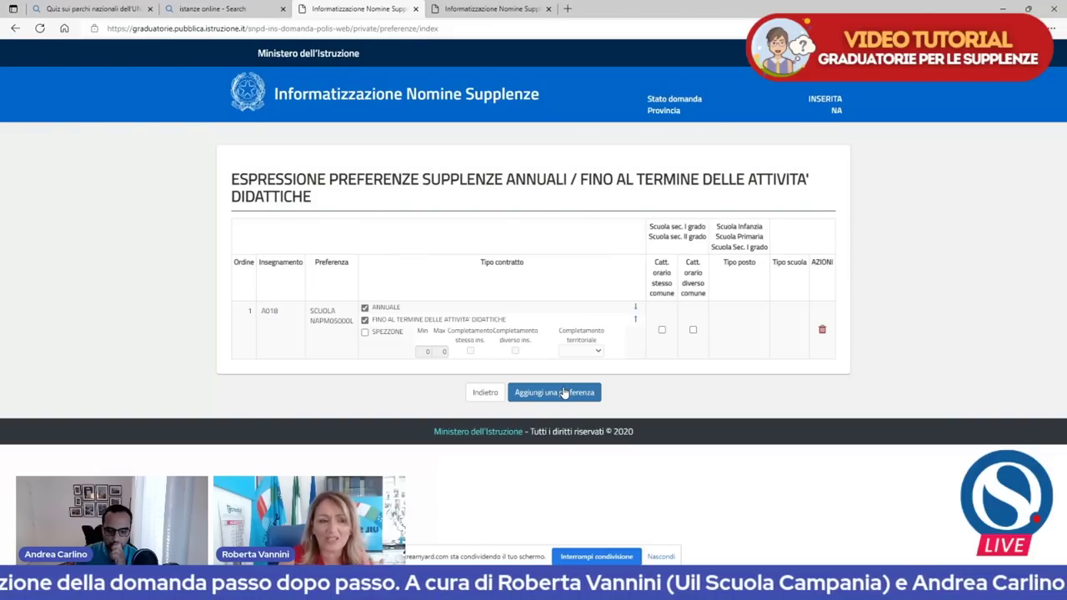
# - Add a second preference with teaching A018 - FILOSOFIA E SCIENZE UMANE, preference type DISTRETTO and DISTRETTO 040
pyautogui.click(561, 396)
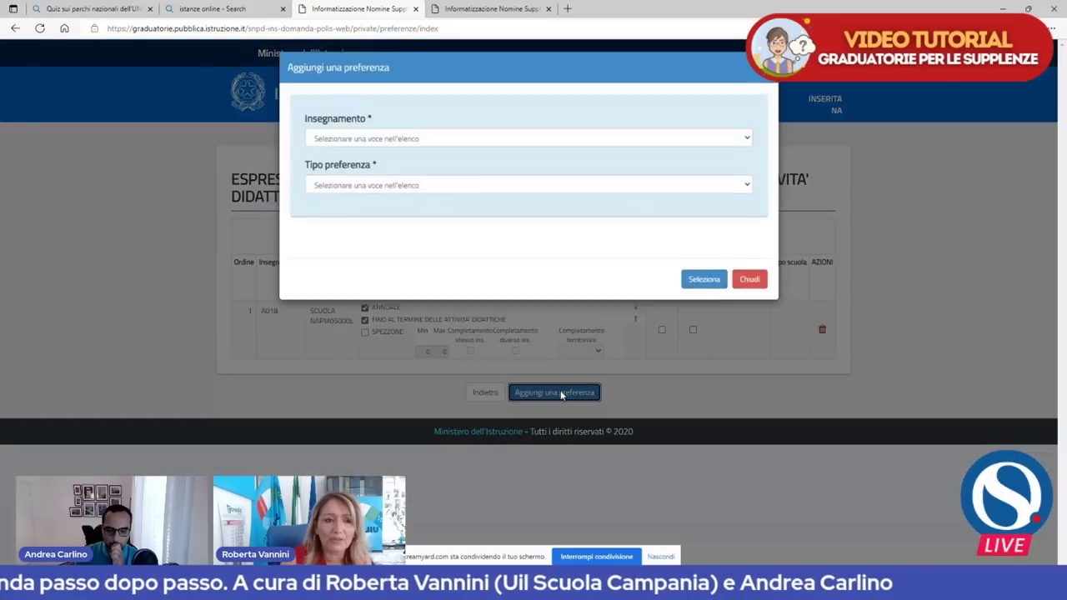
pyautogui.click(599, 142)
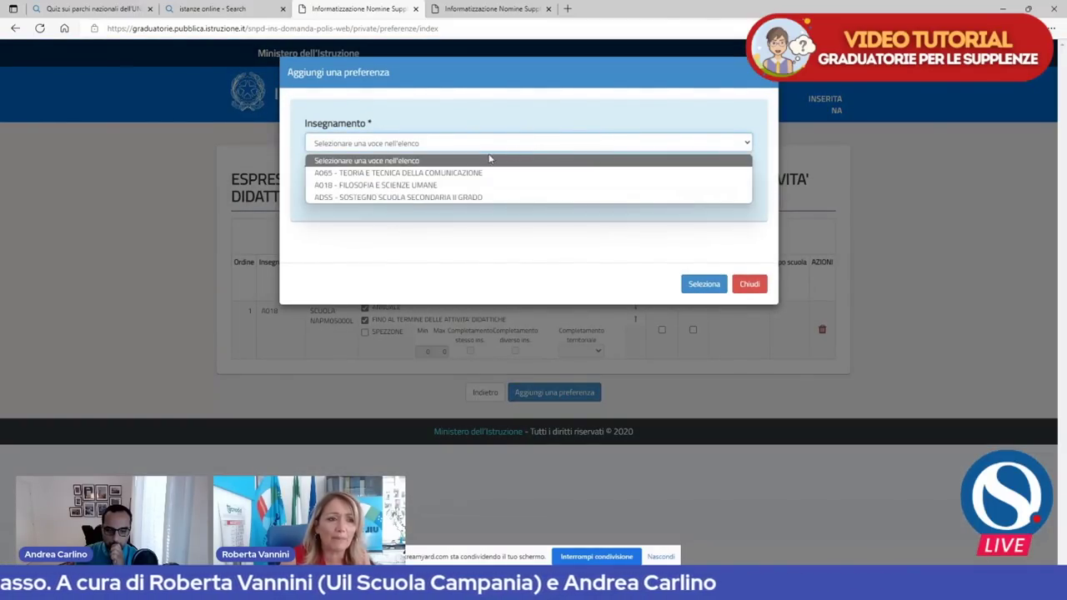
pyautogui.click(402, 185)
pyautogui.click(457, 192)
pyautogui.click(340, 244)
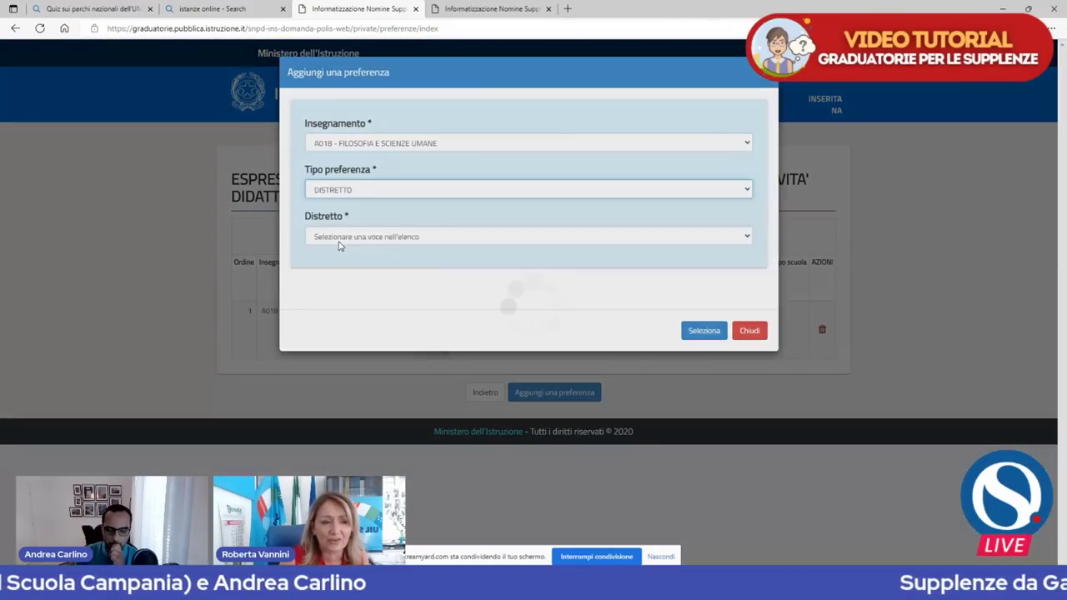
pyautogui.click(354, 239)
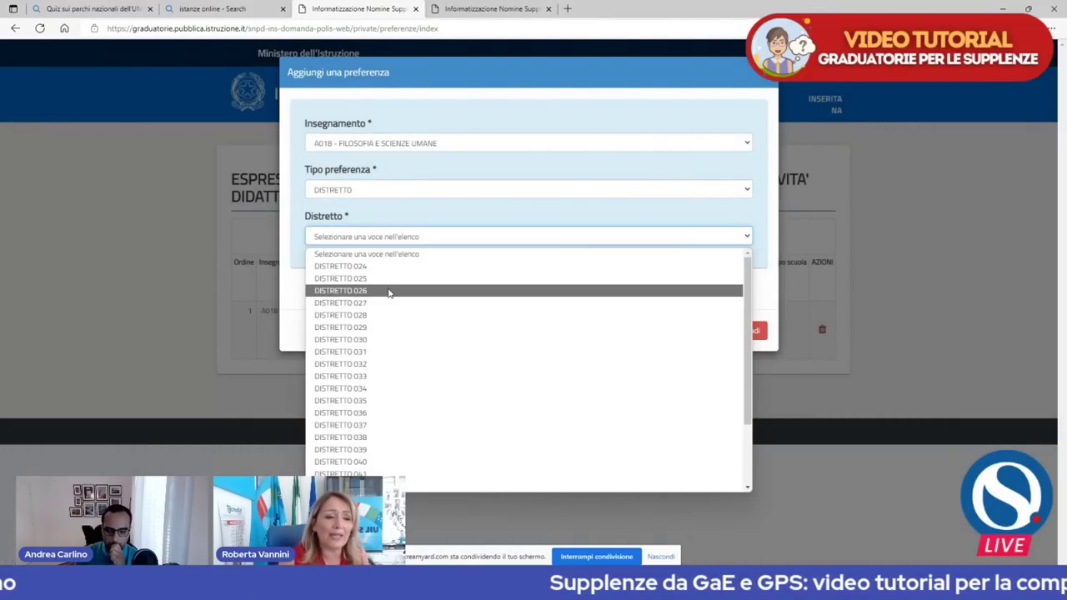
pyautogui.scroll(-2, 386, 295)
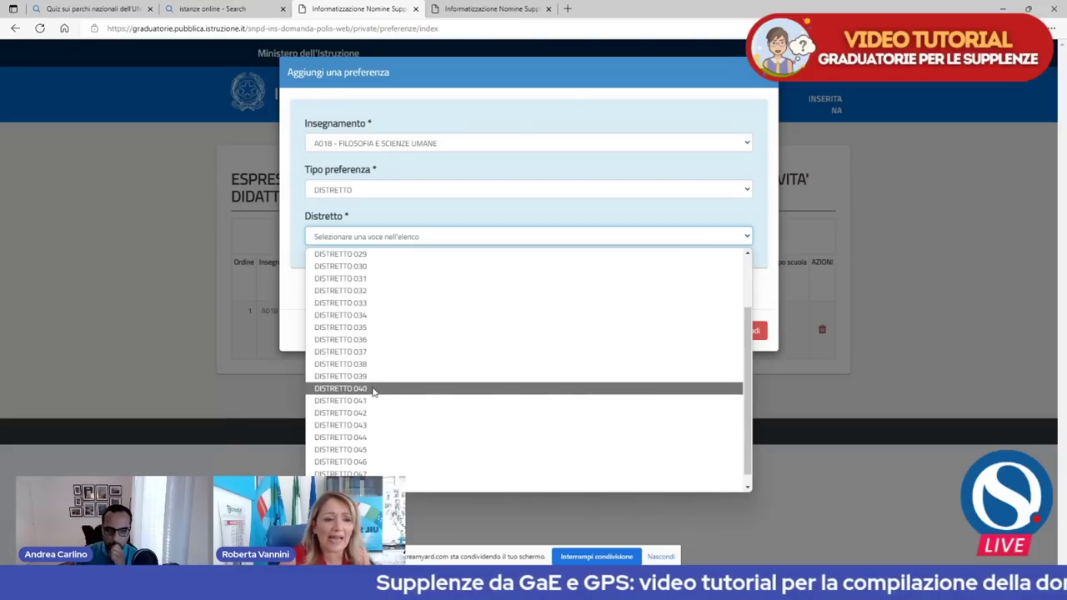
pyautogui.click(373, 390)
pyautogui.click(695, 332)
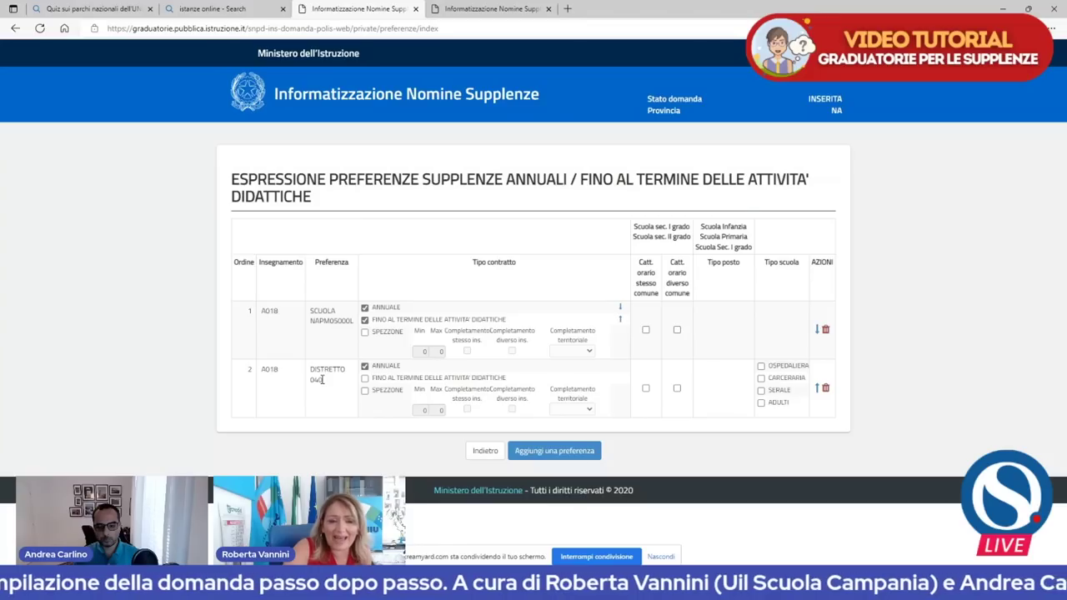
# - Add a third preference with teaching A018 - FILOSOFIA E SCIENZE UMANE, preference type DISTRETTO and DISTRETTO 041
pyautogui.click(554, 451)
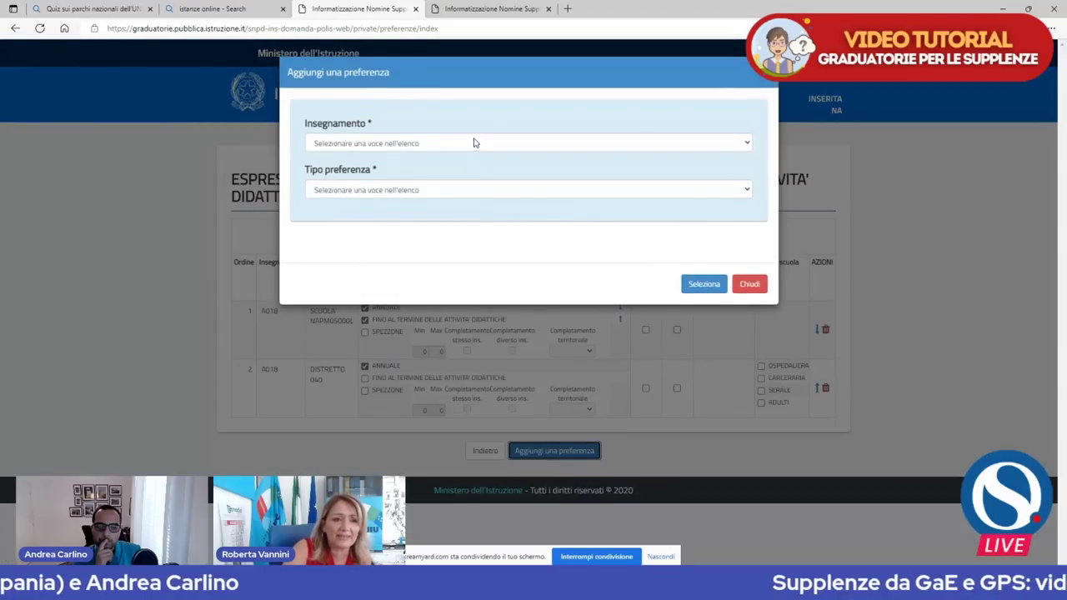
pyautogui.click(457, 145)
pyautogui.click(382, 185)
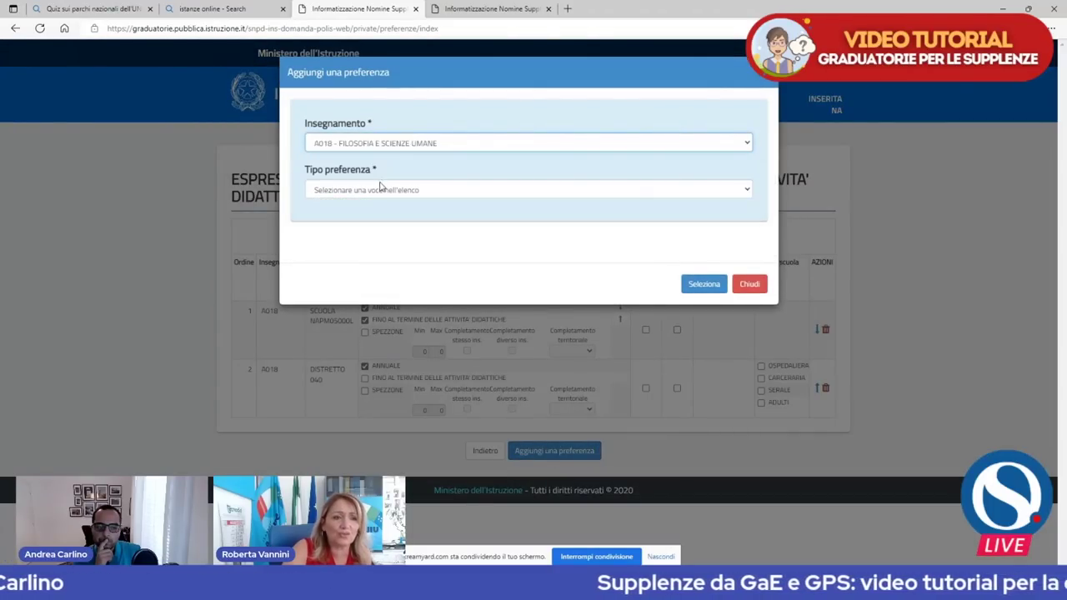
pyautogui.click(373, 190)
pyautogui.click(333, 243)
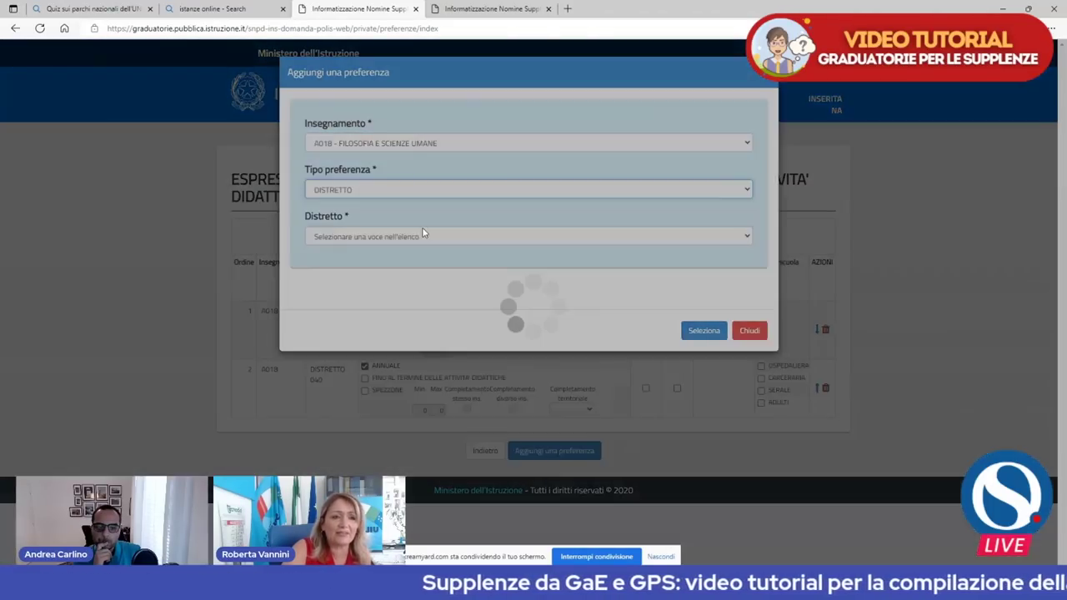
pyautogui.click(429, 237)
pyautogui.scroll(-5, 381, 369)
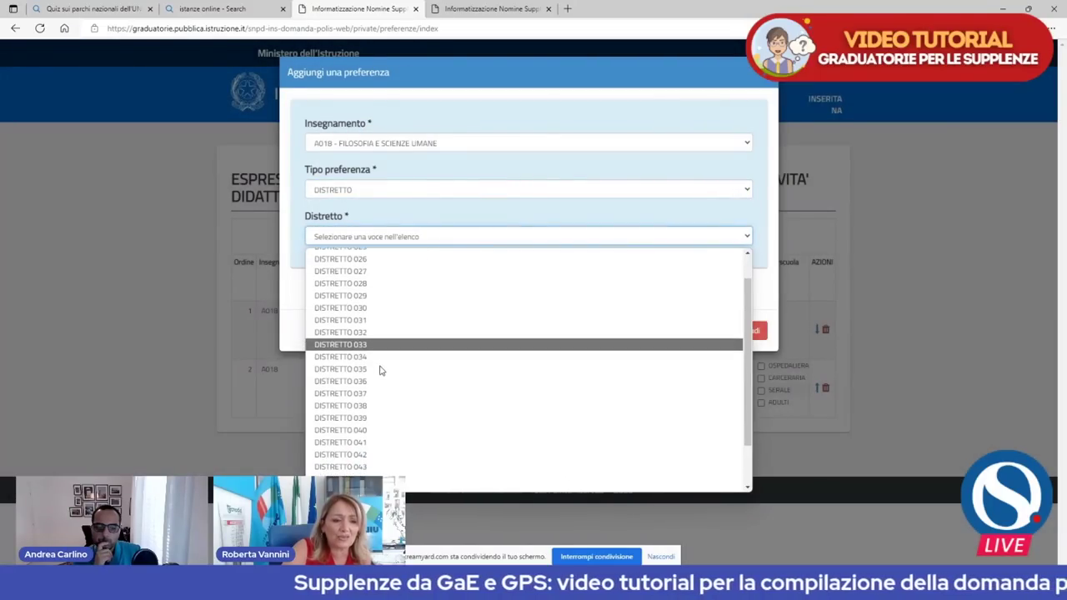
pyautogui.click(360, 439)
pyautogui.click(690, 330)
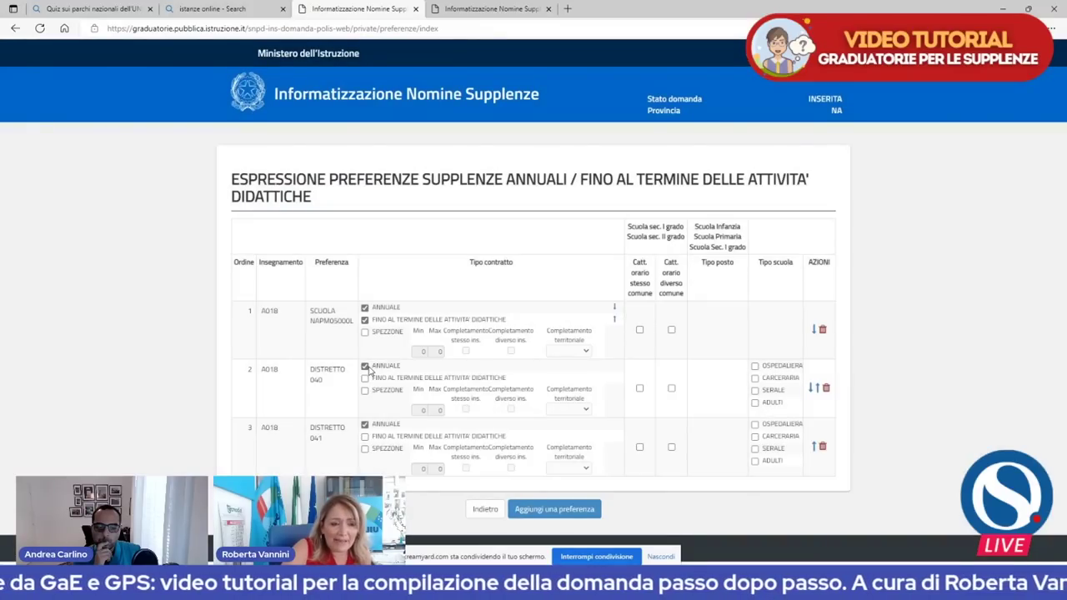
# - Add DISTRETTO 040 once more as a fourth preference with teaching A018 - FILOSOFIA E SCIENZE UMANE
pyautogui.click(544, 516)
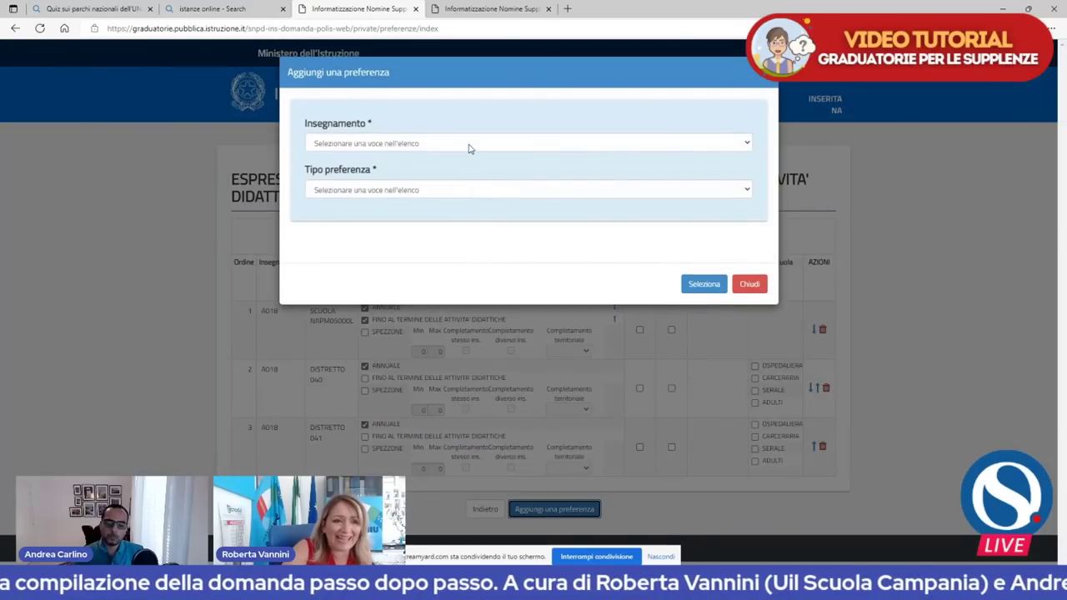
pyautogui.click(471, 142)
pyautogui.click(433, 185)
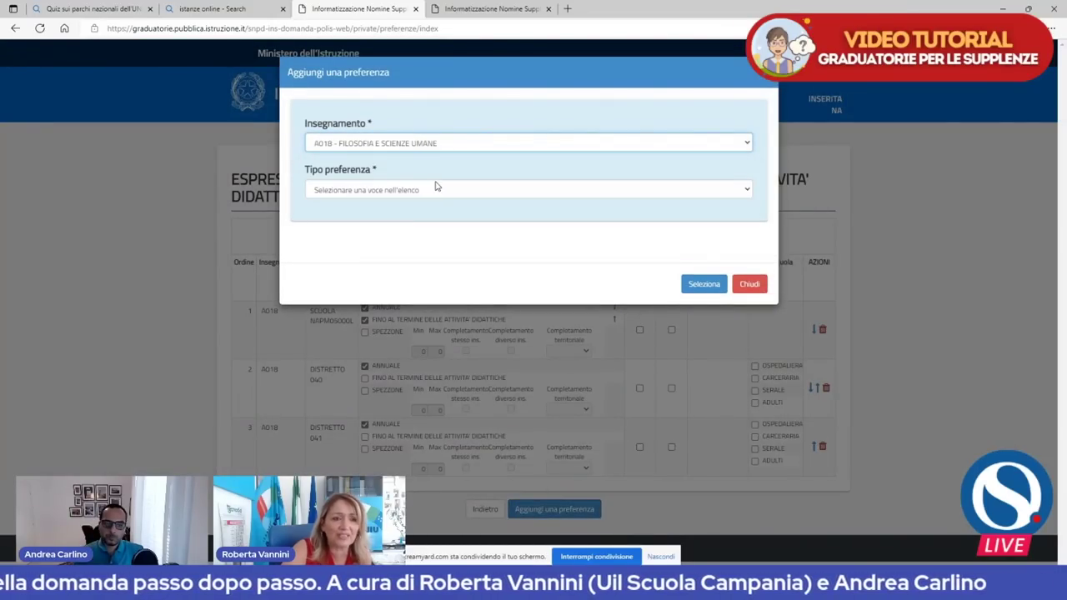
pyautogui.click(435, 191)
pyautogui.click(354, 240)
pyautogui.click(356, 236)
pyautogui.scroll(-4, 370, 352)
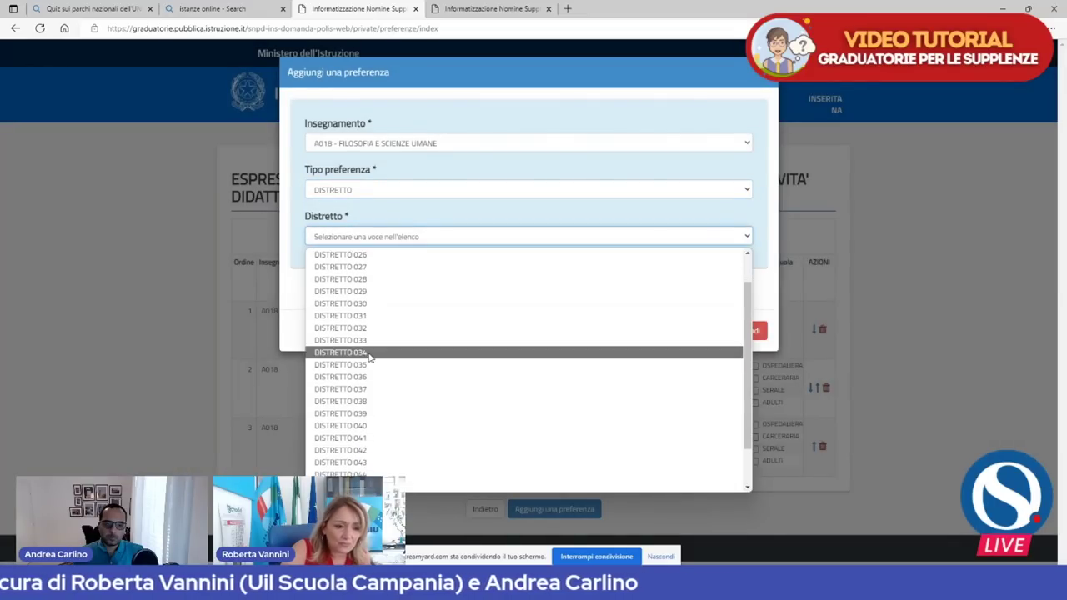
pyautogui.click(372, 429)
pyautogui.click(703, 330)
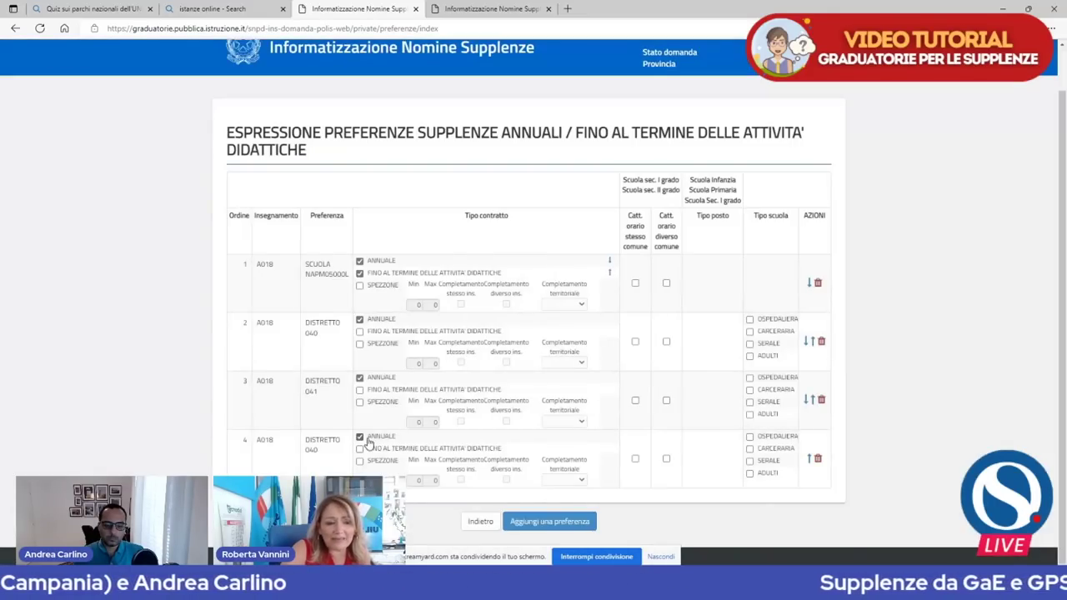
# - Set the fourth preference's contract type to FINO AL TERMINE DELLE ATTIVITA' DIDATTICHE only, deselecting ANNUALE
pyautogui.click(360, 437)
pyautogui.click(659, 203)
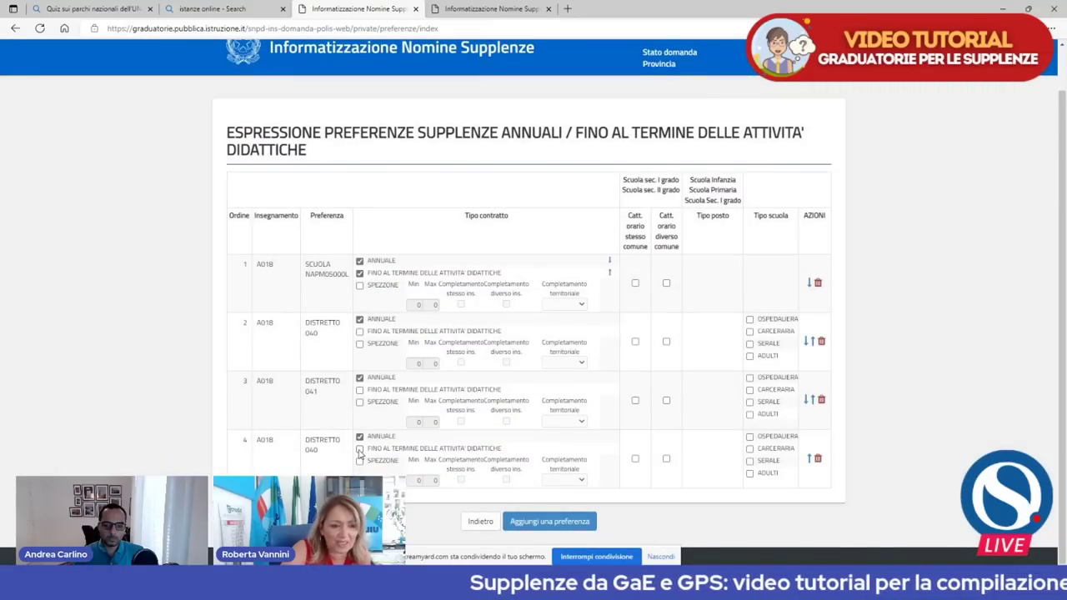
pyautogui.click(360, 450)
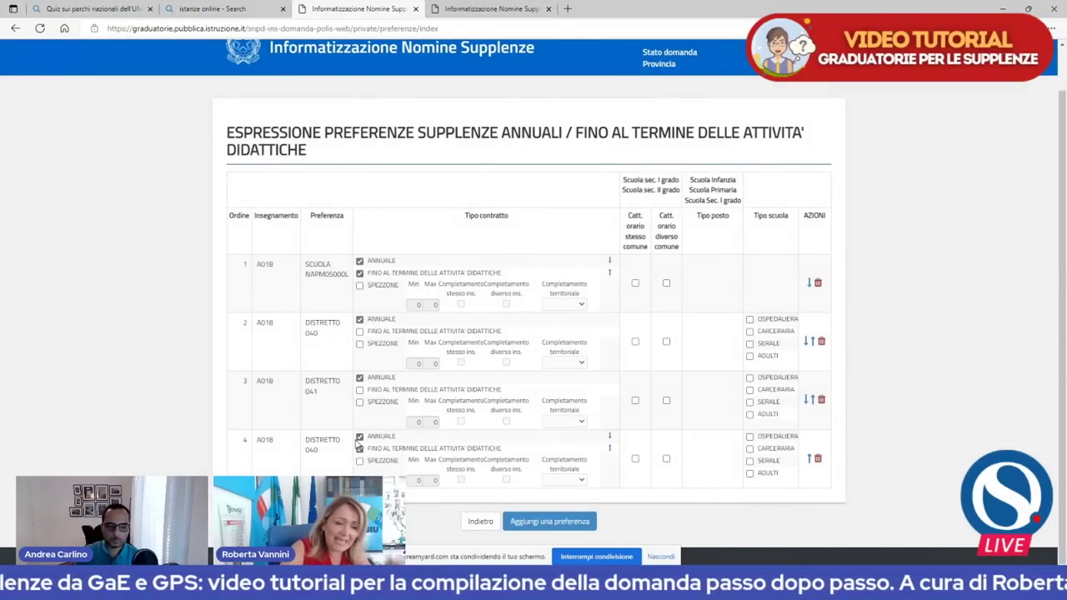
pyautogui.click(360, 332)
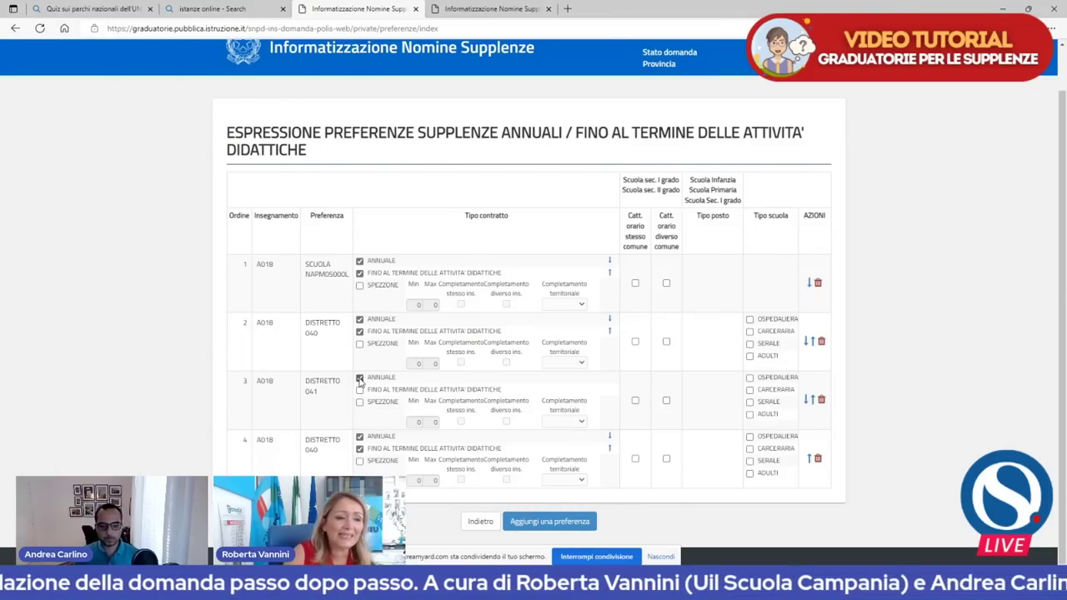
pyautogui.click(360, 333)
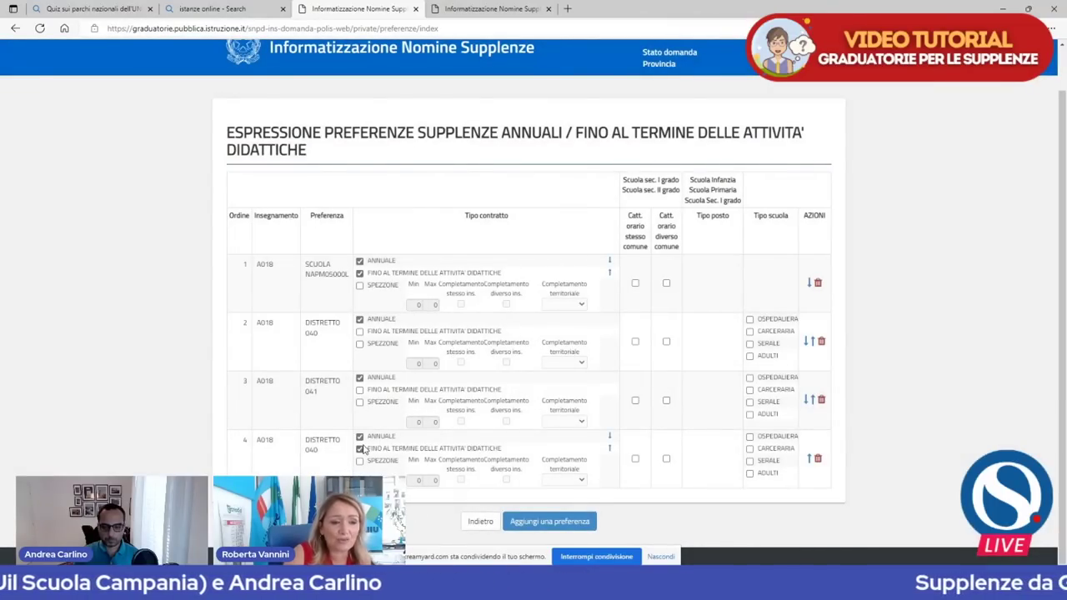
pyautogui.click(359, 439)
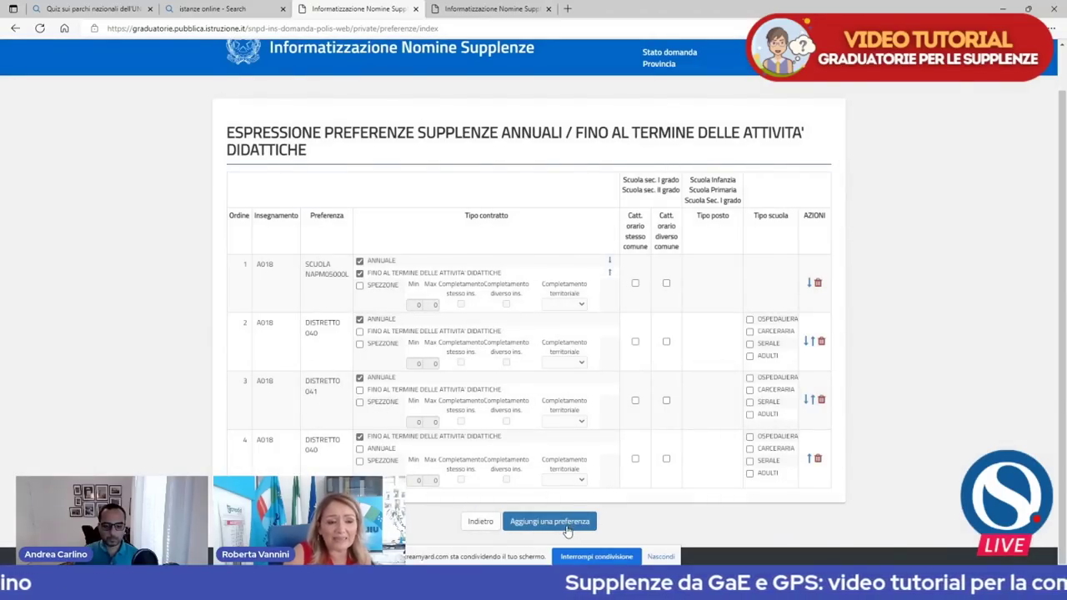
# - Add a fifth A018 preference for DISTRETTO 041 with contract type FINO AL TERMINE DELLE ATTIVITA' DIDATTICHE only
pyautogui.click(565, 529)
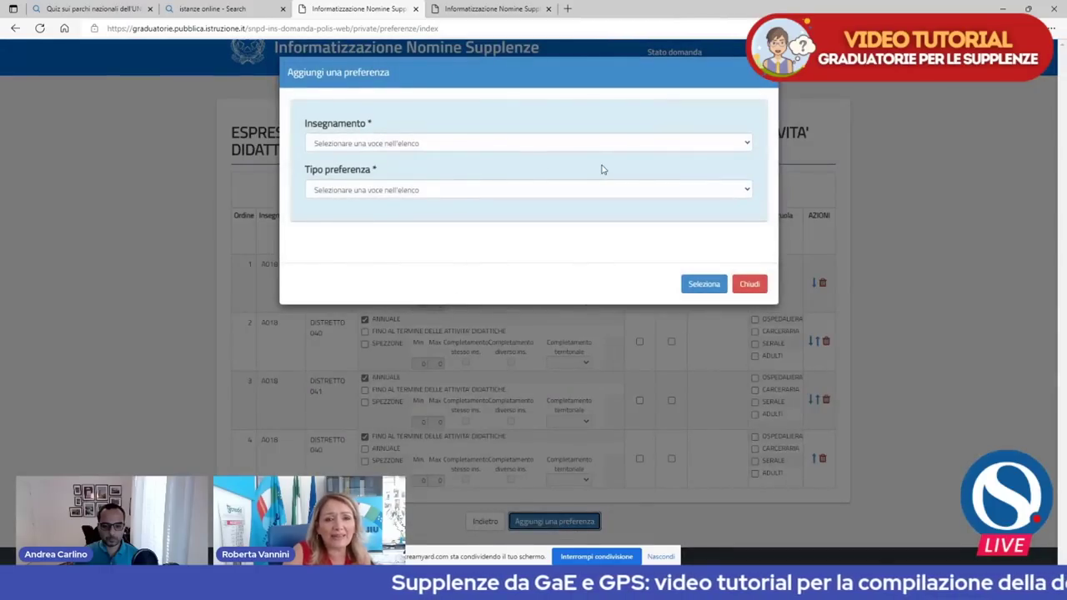
pyautogui.click(589, 147)
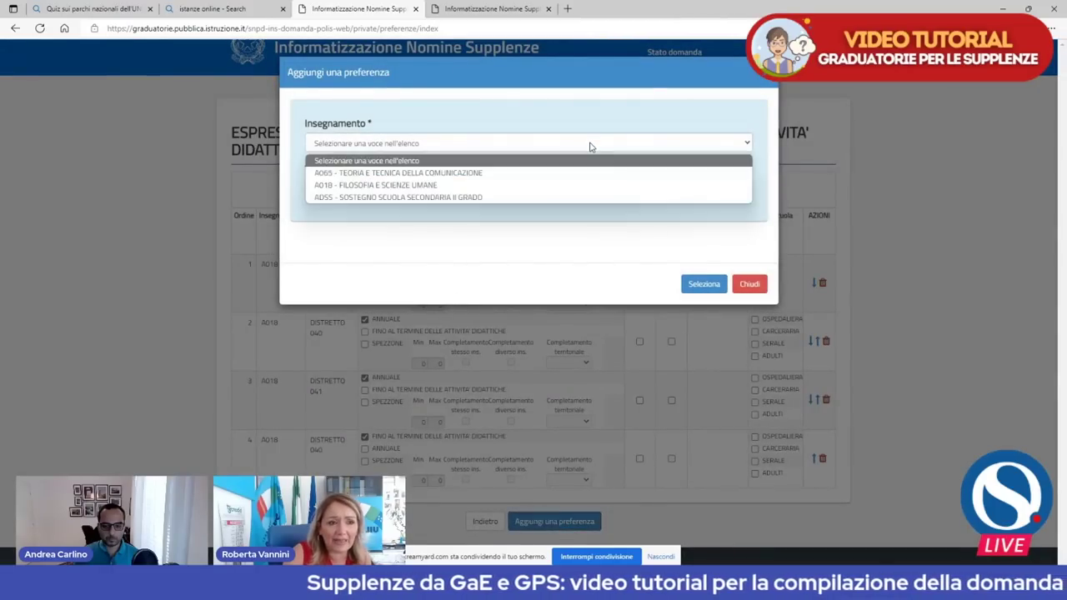
pyautogui.click(466, 186)
pyautogui.click(461, 190)
pyautogui.click(363, 244)
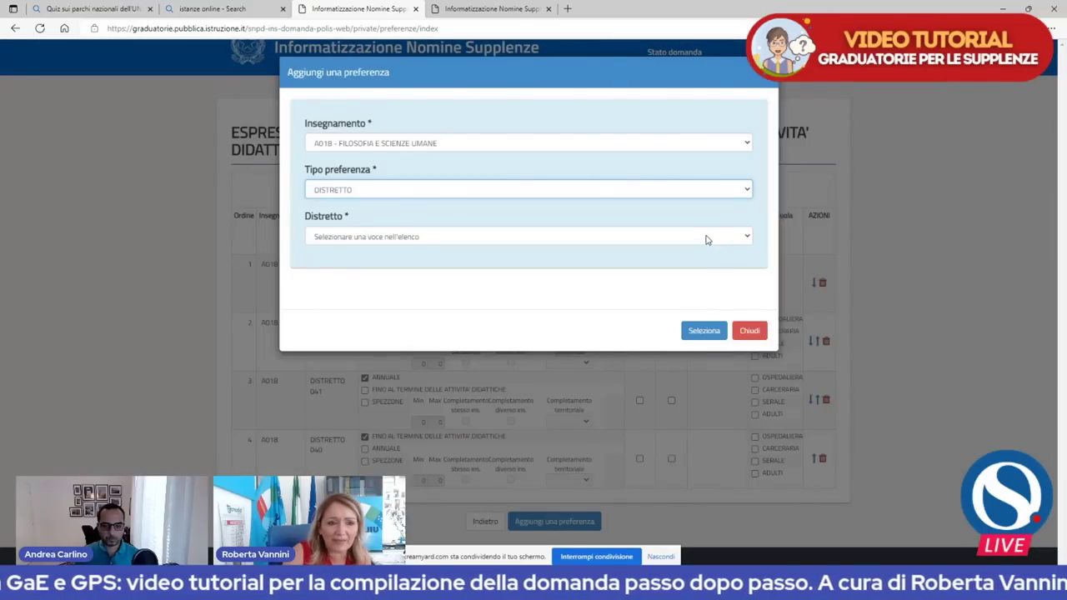
pyautogui.click(706, 238)
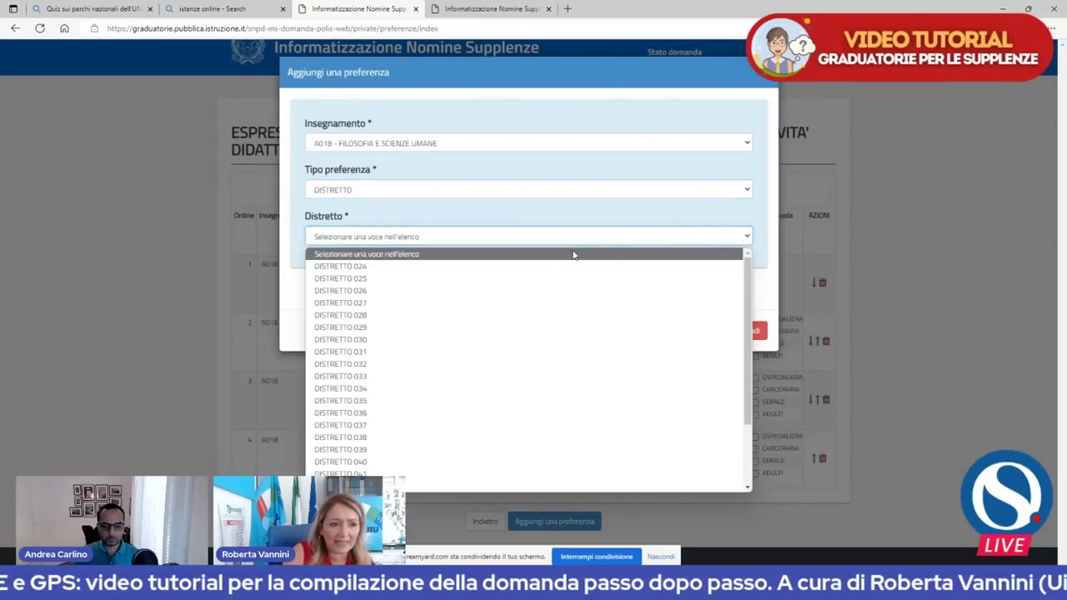
pyautogui.click(371, 463)
pyautogui.click(697, 330)
pyautogui.scroll(-1, 688, 334)
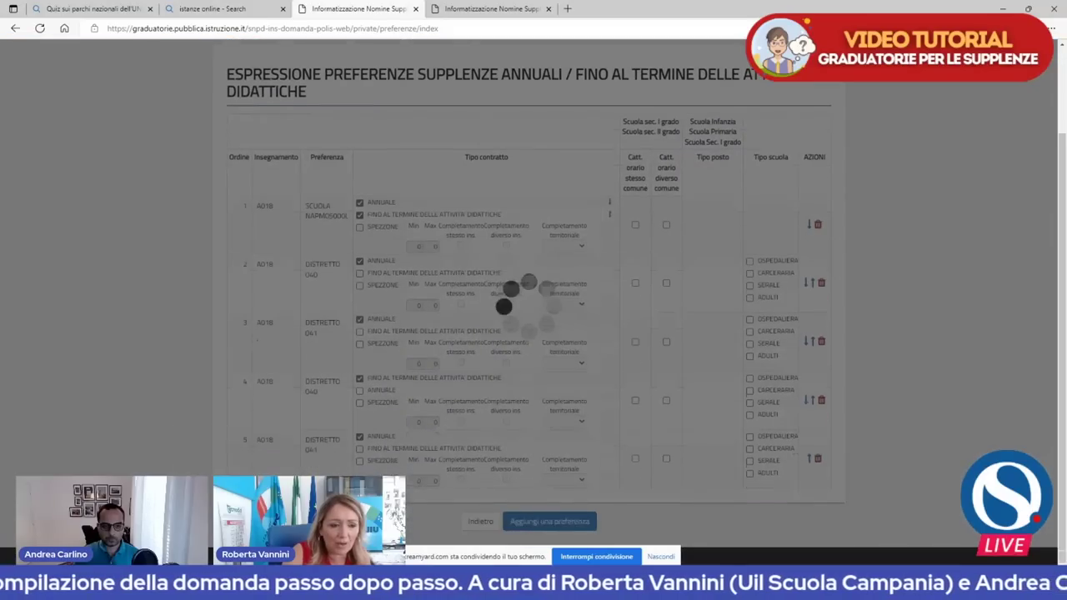
pyautogui.click(360, 448)
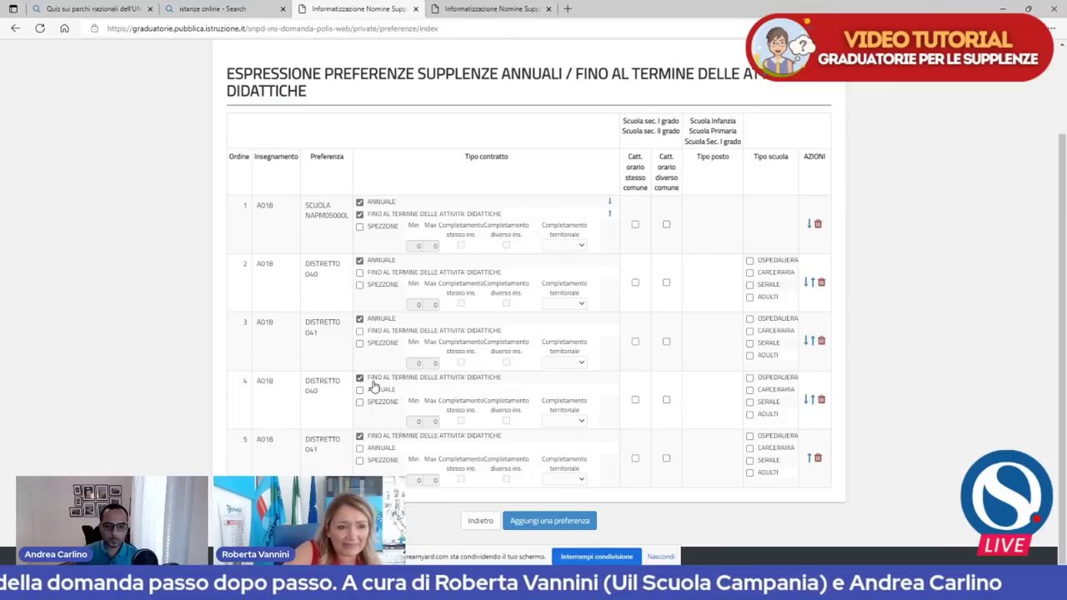
# - Enable FINO AL TERMINE DELLE ATTIVITA' DIDATTICHE and Catt. orario stesso comune for the second preference, DISTRETTO 040
pyautogui.click(359, 272)
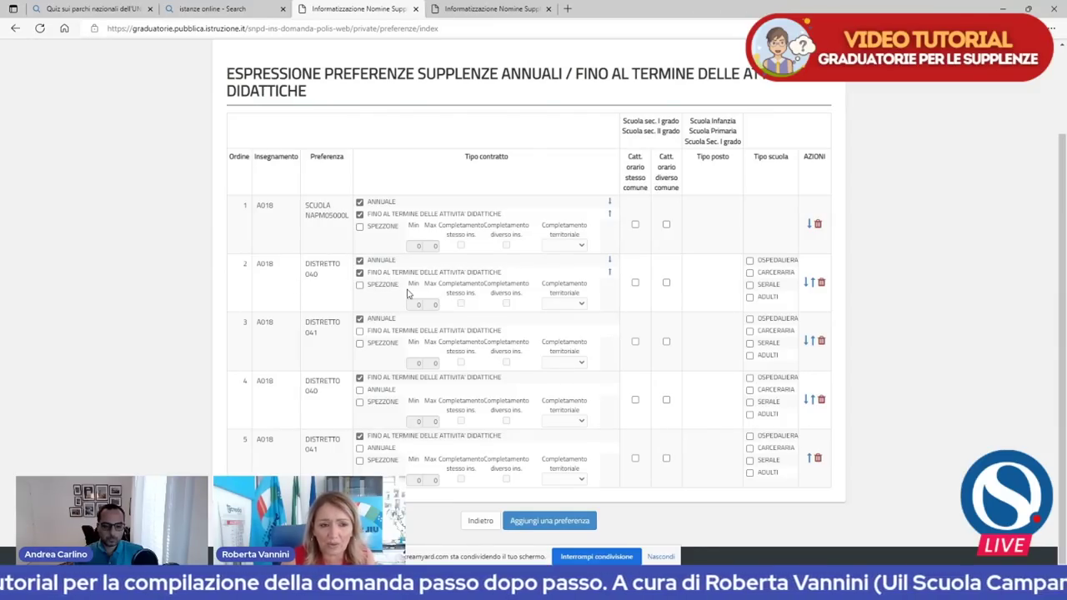
pyautogui.click(634, 286)
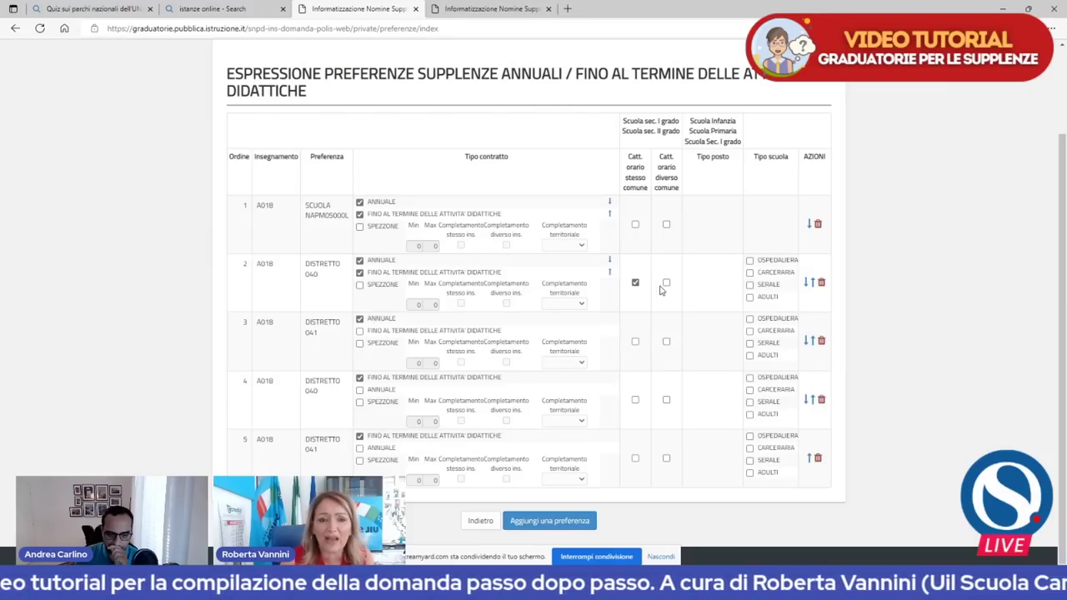
# - Enable Catt. orario diverso comune for the second preference, DISTRETTO 040, and add a SPEZZONE contract with minimum 7 and maximum 17 hours
pyautogui.click(666, 282)
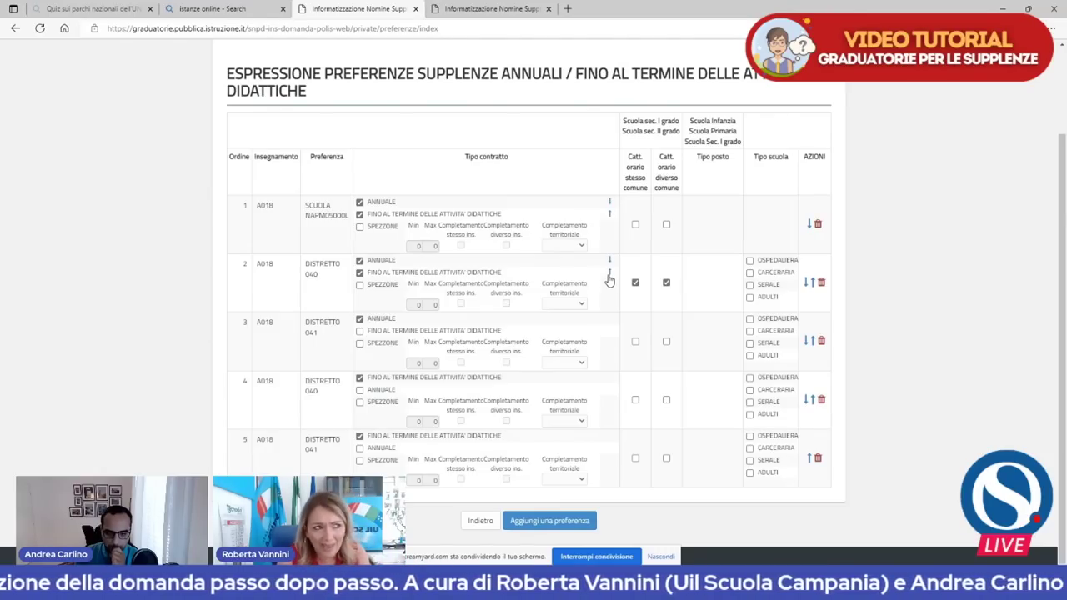
pyautogui.click(360, 285)
pyautogui.click(503, 111)
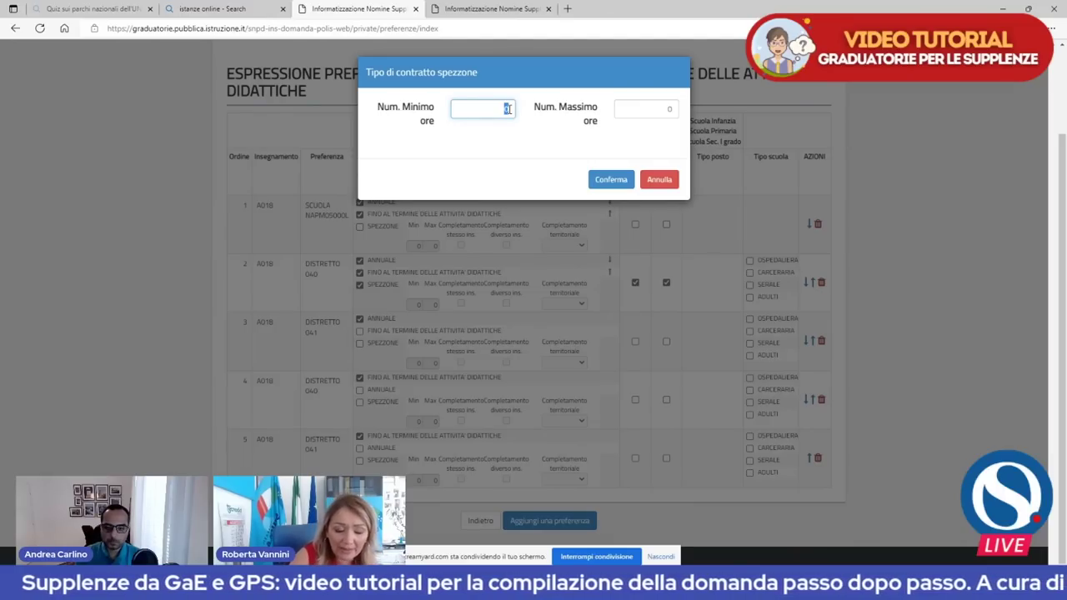
pyautogui.write('7')
pyautogui.click(667, 108)
pyautogui.write('17')
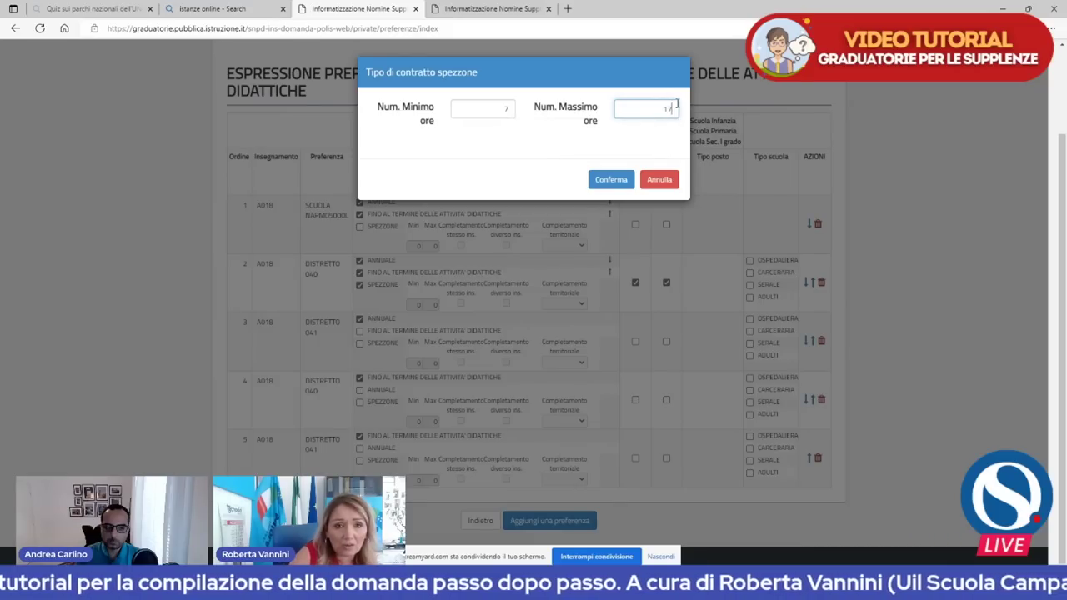
pyautogui.click(610, 183)
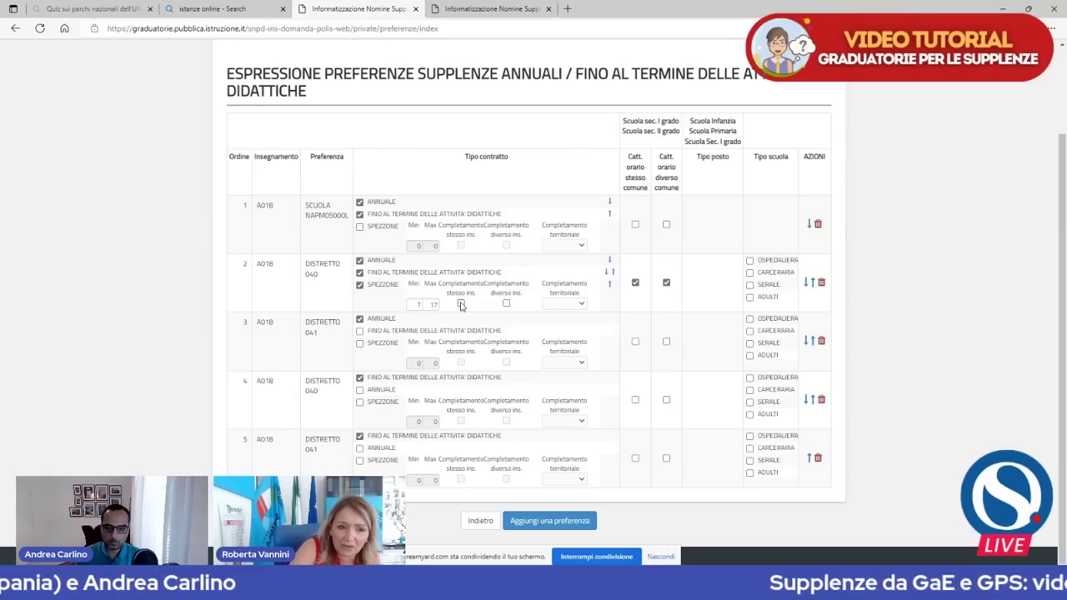
# - Try the Completamento stesso ins. and diverso ins. combinations for the second preference's SPEZZONE, ending with only stesso ins. enabled
pyautogui.click(461, 304)
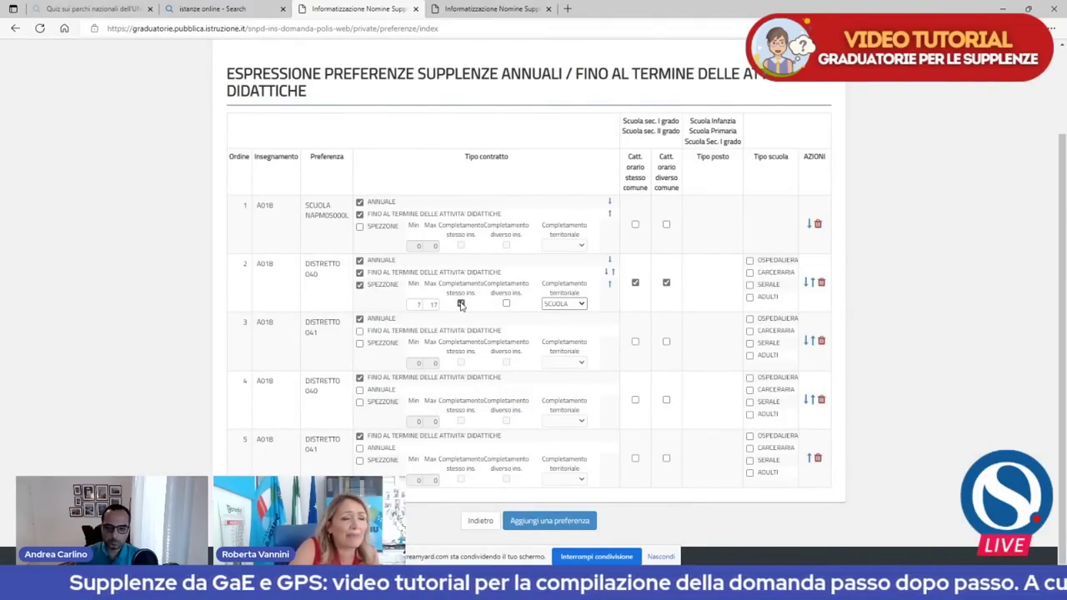
pyautogui.click(506, 303)
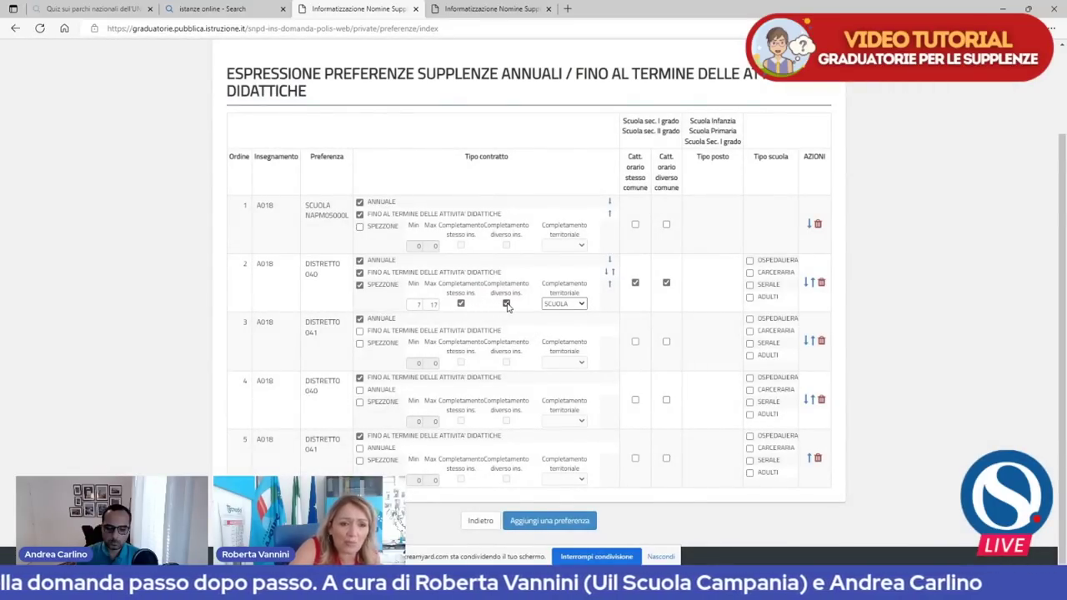
pyautogui.click(506, 304)
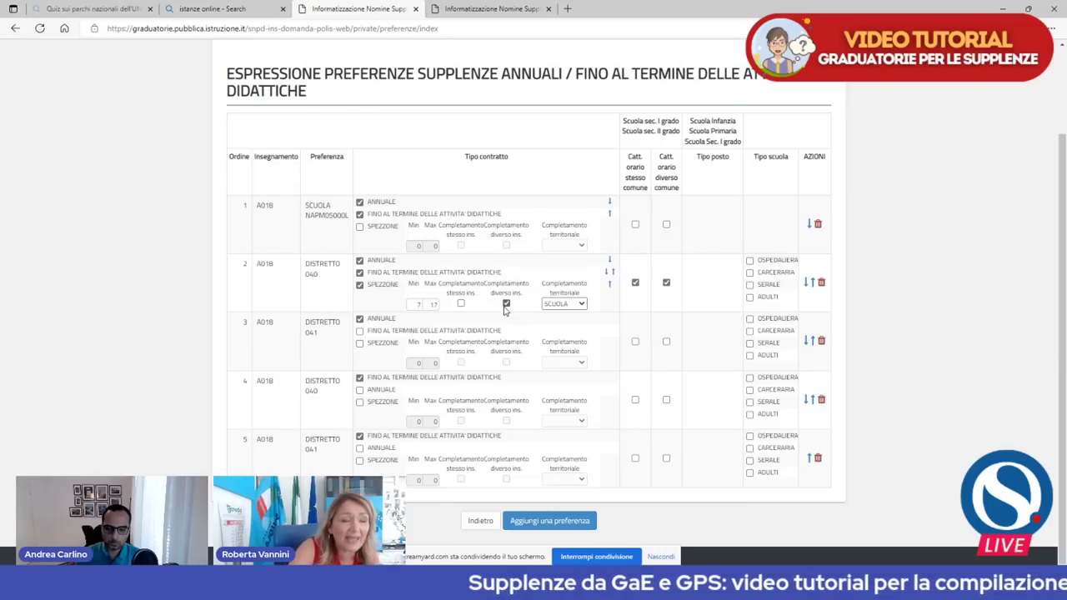
pyautogui.click(461, 304)
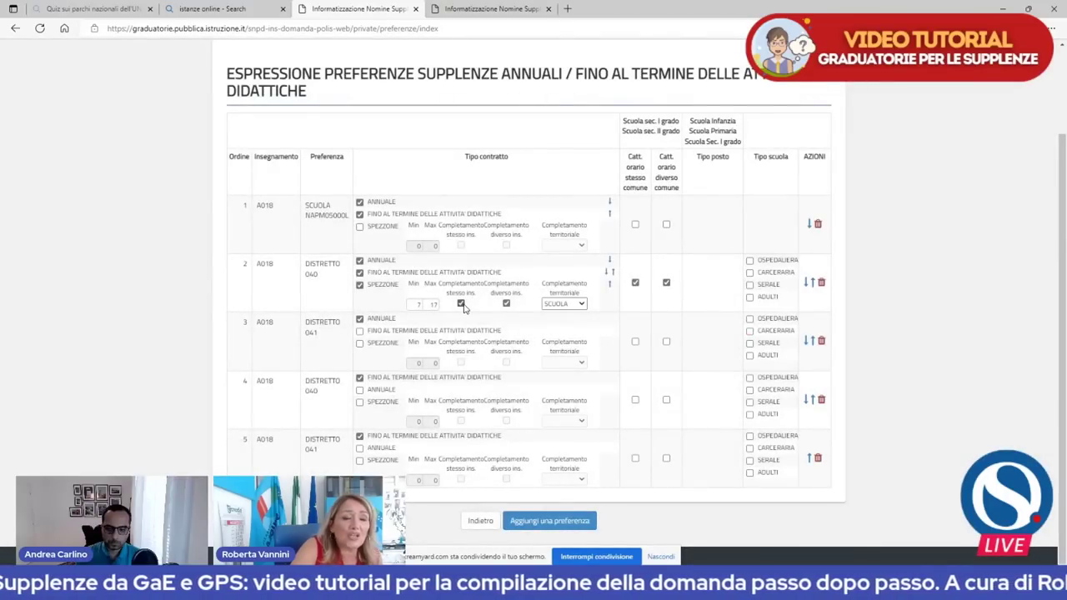
pyautogui.click(506, 304)
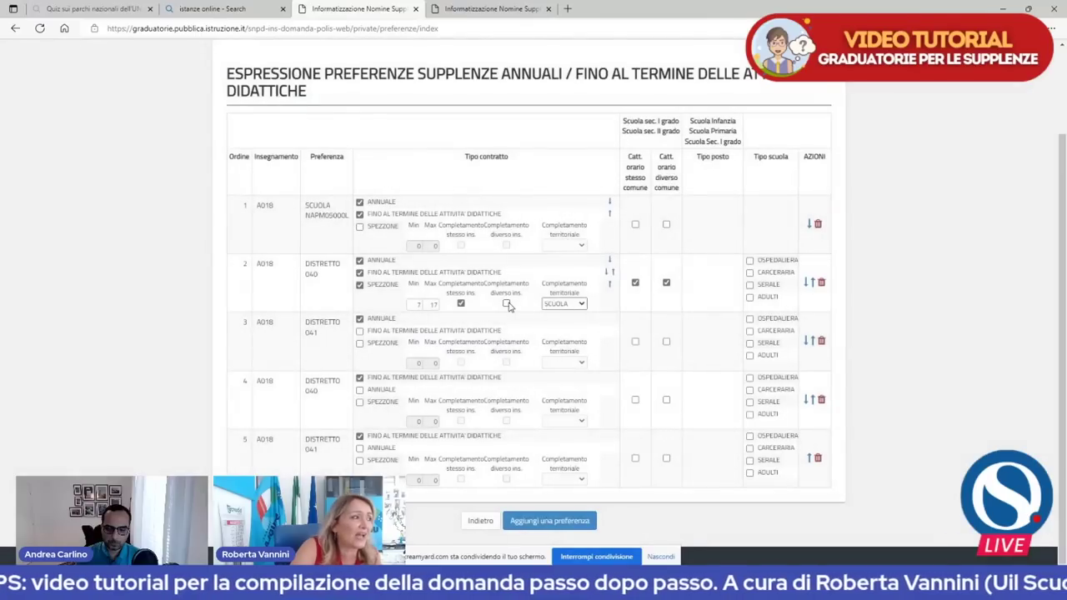